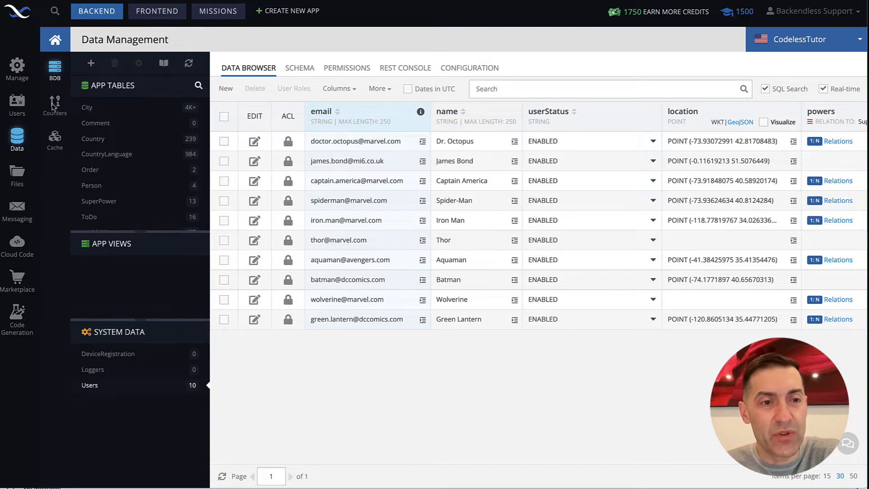
# - Go to Users > Login Providers, review the enabled LinkedIn and Twitter providers, and start a new provider
pyautogui.click(17, 108)
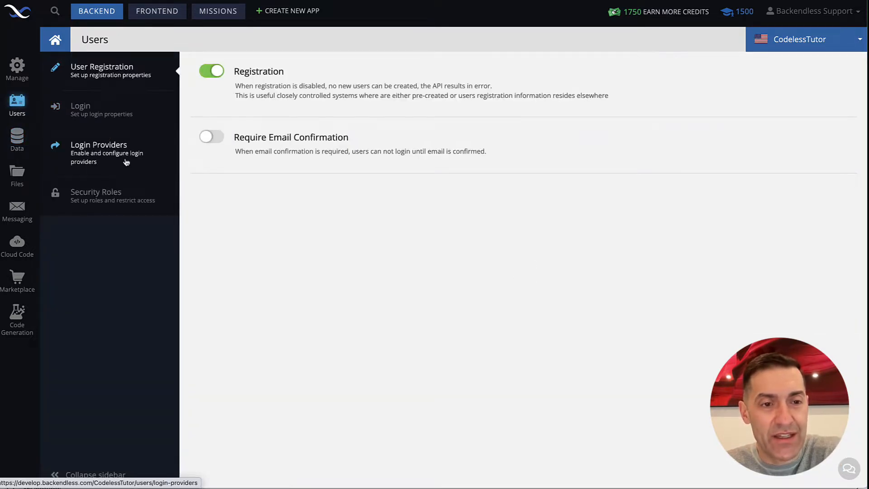
pyautogui.click(104, 156)
pyautogui.scroll(-3, 248, 171)
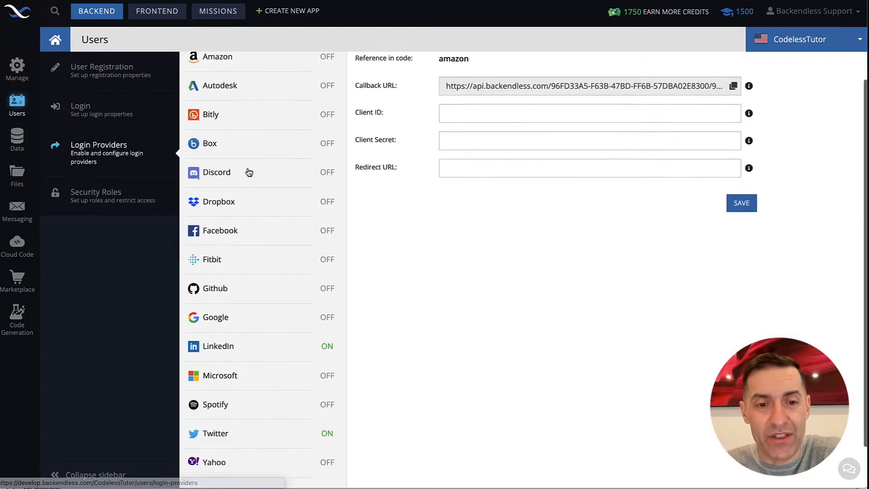
pyautogui.scroll(3, 254, 194)
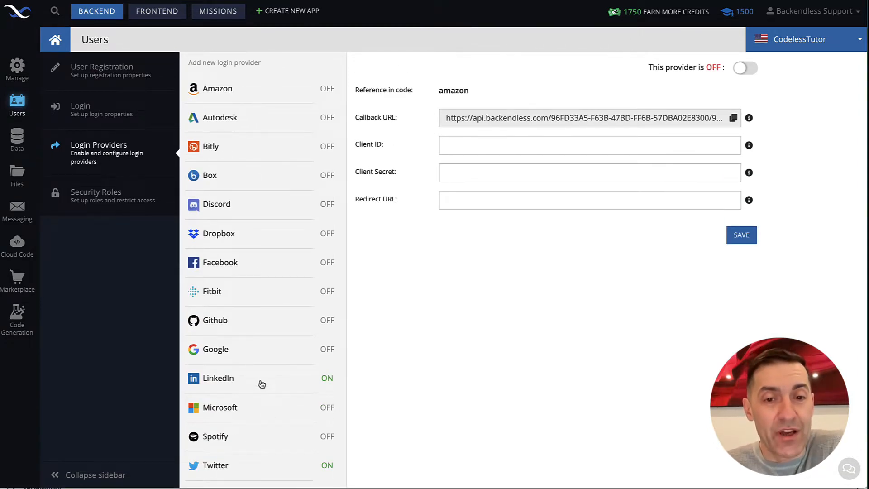
pyautogui.scroll(-1, 262, 384)
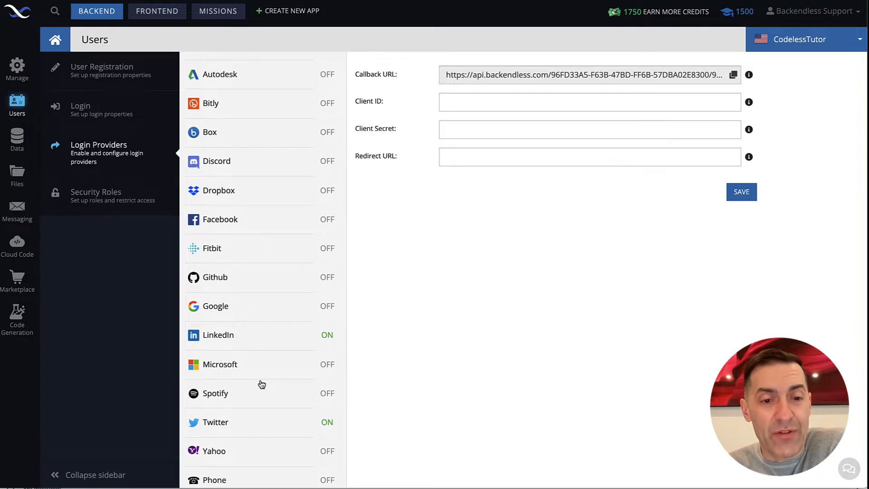
pyautogui.scroll(1, 261, 384)
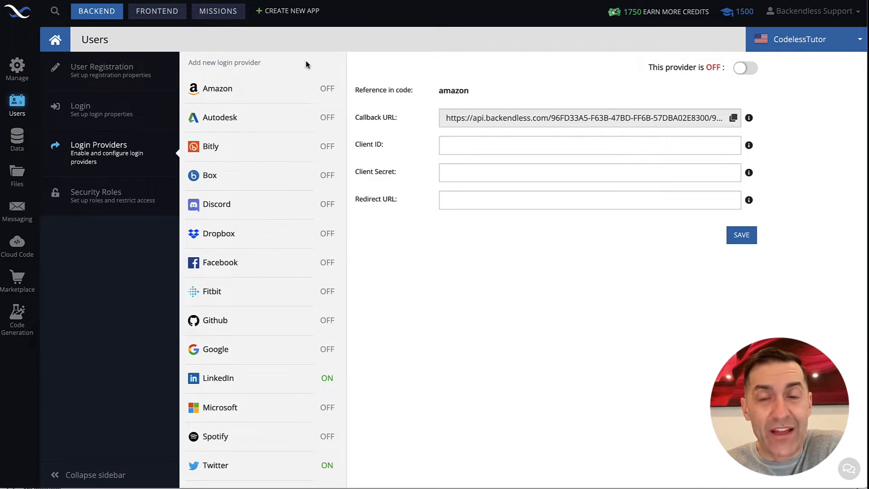
pyautogui.click(199, 65)
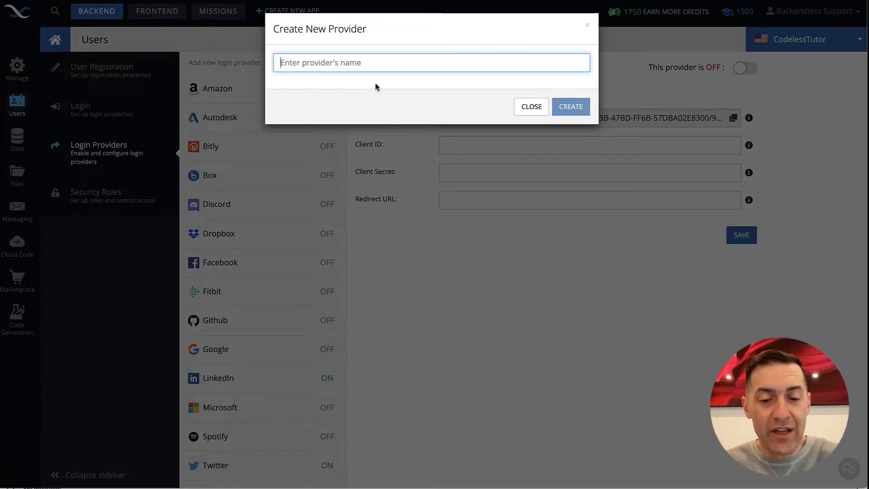
pyautogui.write('Demo ')
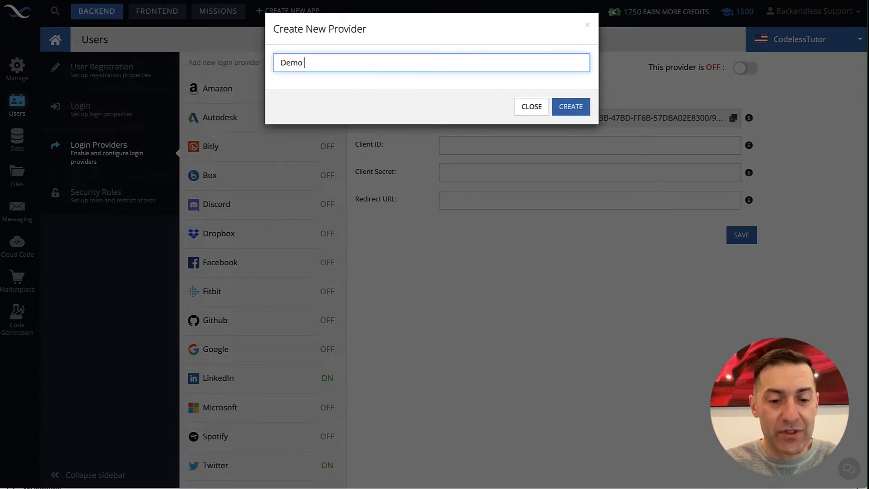
pyautogui.write('Provider')
pyautogui.press('Return')
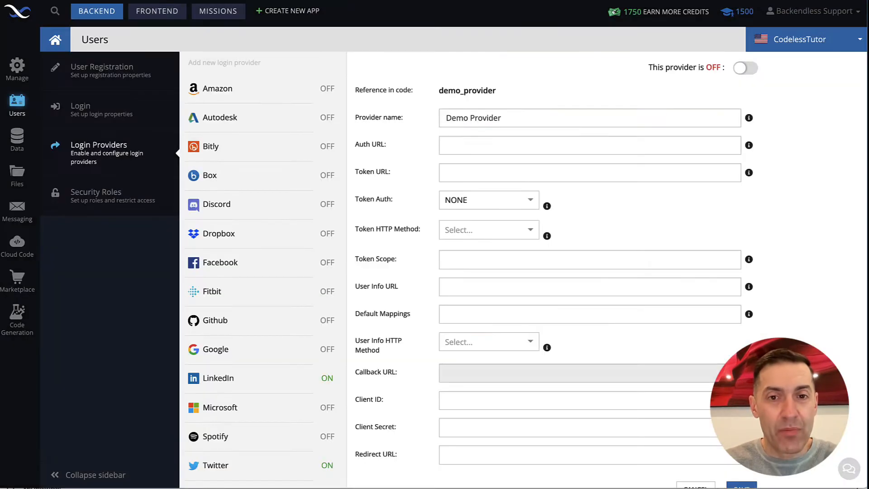
pyautogui.scroll(-3, 566, 263)
pyautogui.scroll(3, 569, 265)
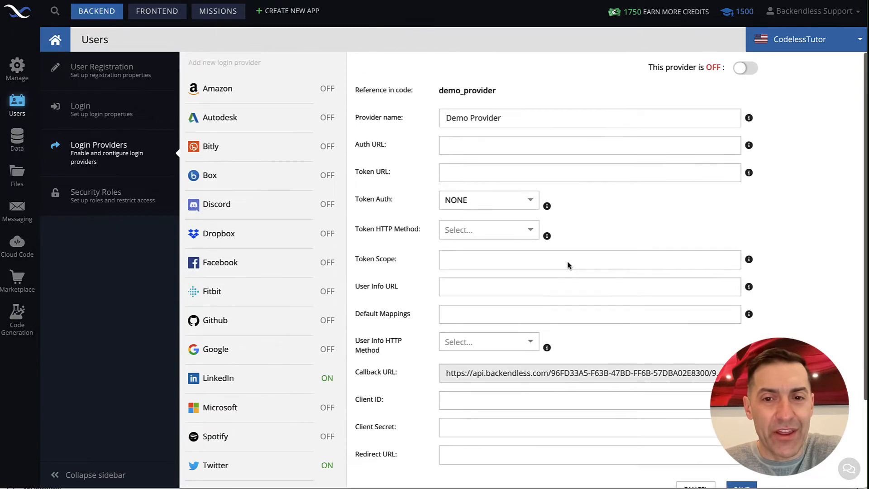
pyautogui.scroll(-2, 567, 264)
pyautogui.scroll(2, 561, 253)
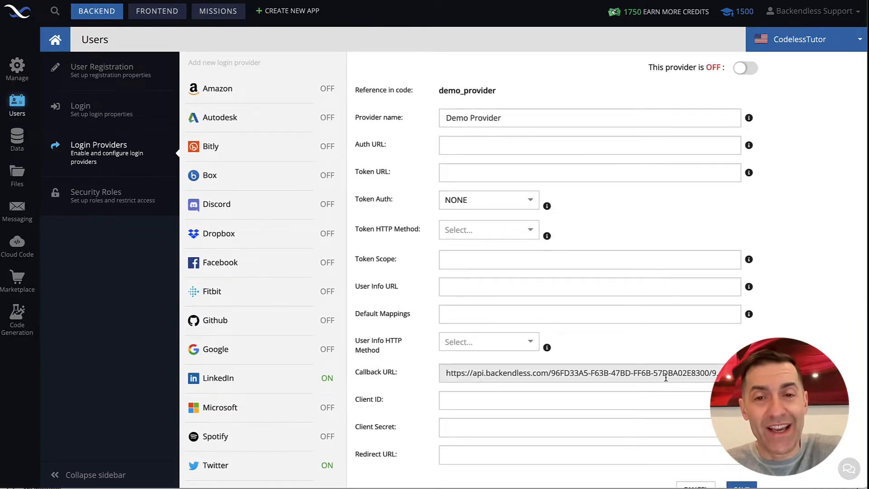
pyautogui.scroll(-1, 666, 378)
pyautogui.click(695, 466)
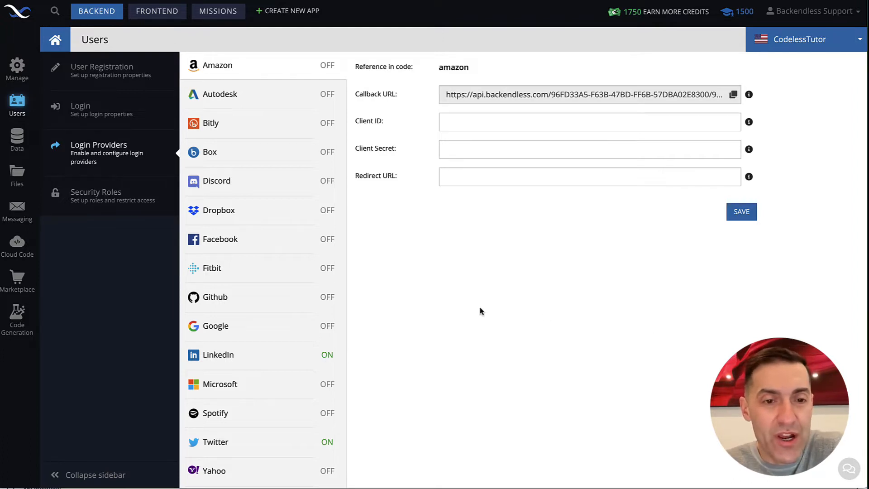
# - View the Facebook, Google and Twitter provider settings in turn, ending on Twitter's API key and secret
pyautogui.scroll(-1, 460, 306)
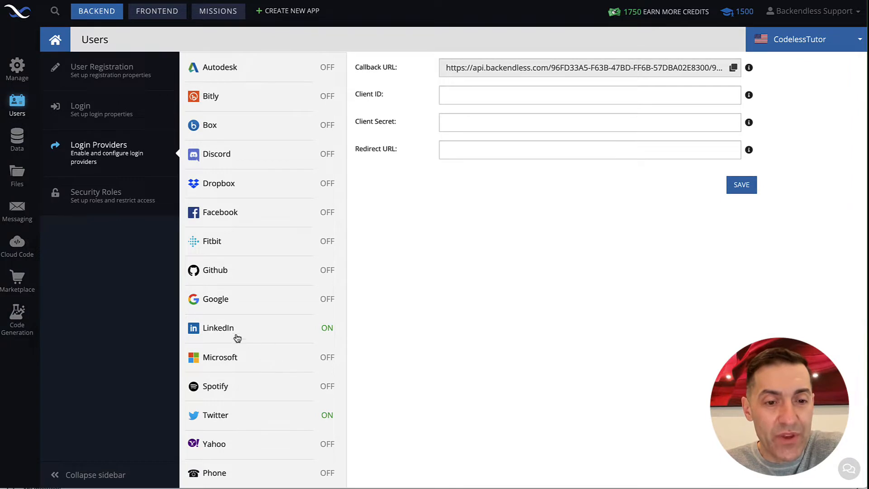
pyautogui.scroll(-1, 381, 337)
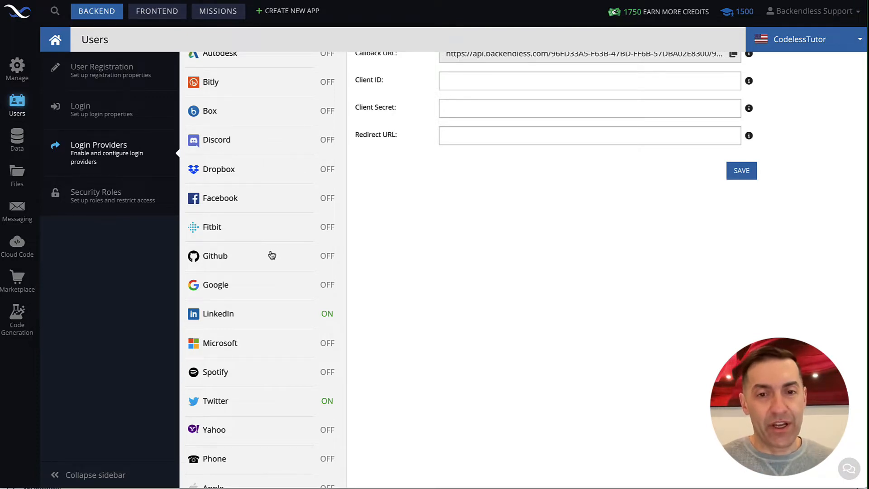
pyautogui.scroll(1, 272, 256)
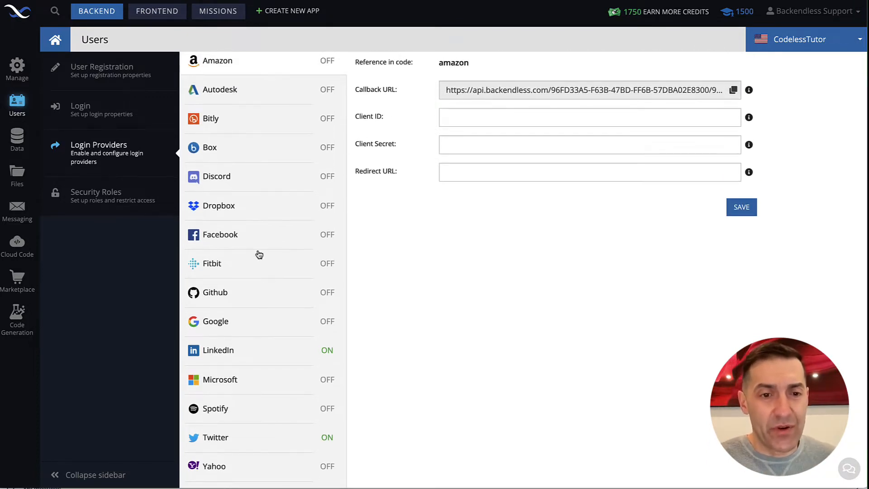
pyautogui.click(257, 240)
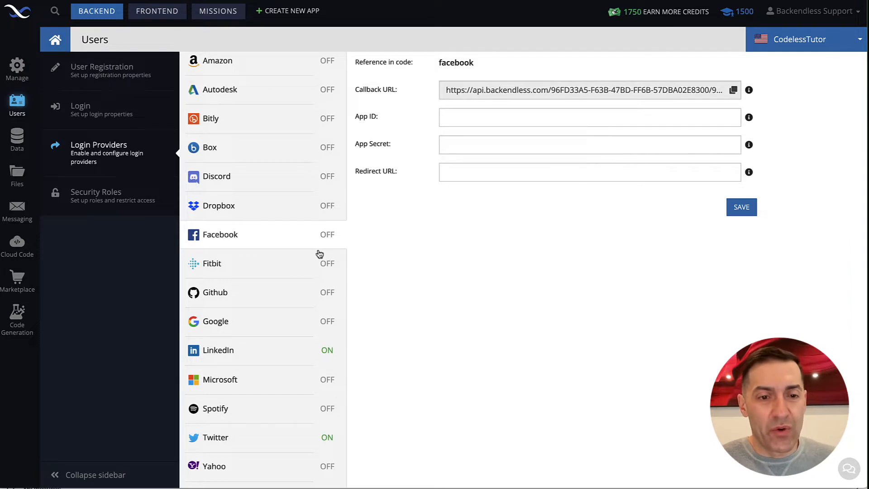
pyautogui.scroll(-1, 300, 276)
pyautogui.click(237, 312)
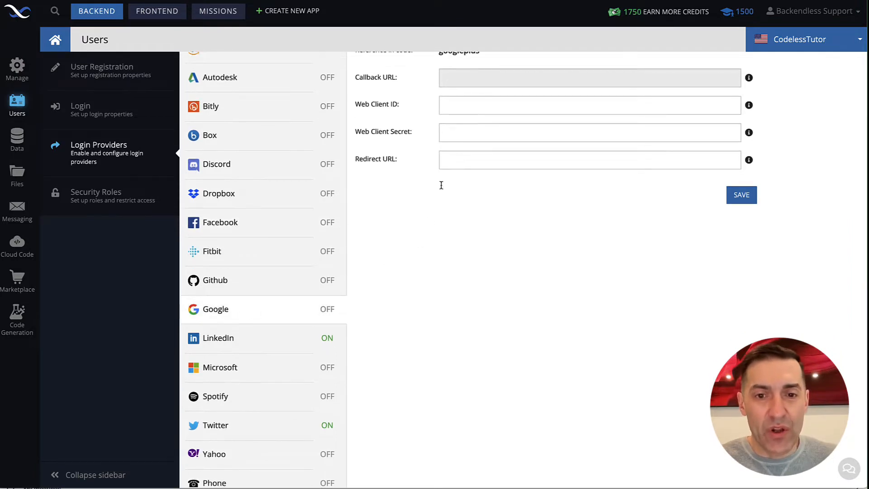
pyautogui.scroll(1, 453, 185)
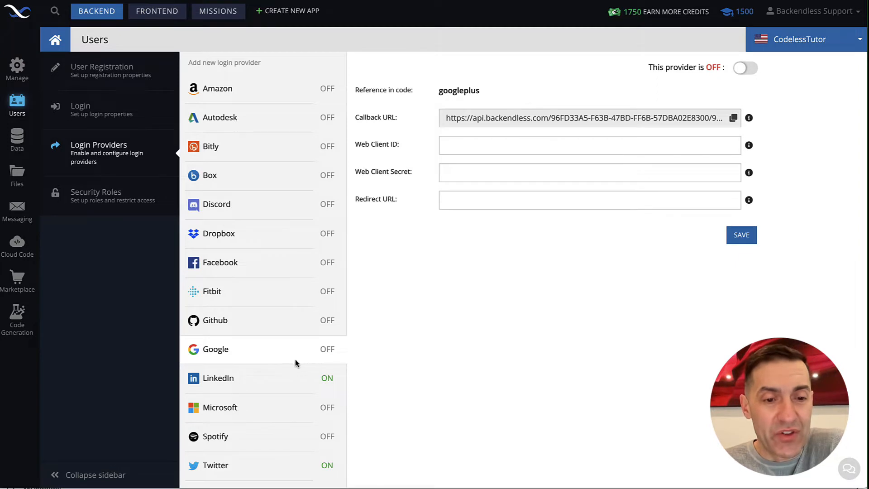
pyautogui.scroll(-1, 287, 373)
pyautogui.click(256, 443)
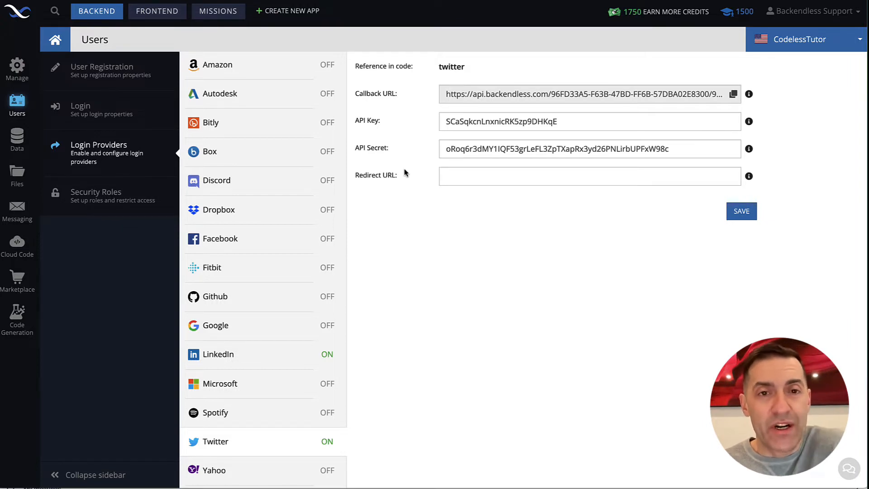
# - Confirm the new Twitter API key and secret were saved, then open the DemoApp project
pyautogui.click(274, 1)
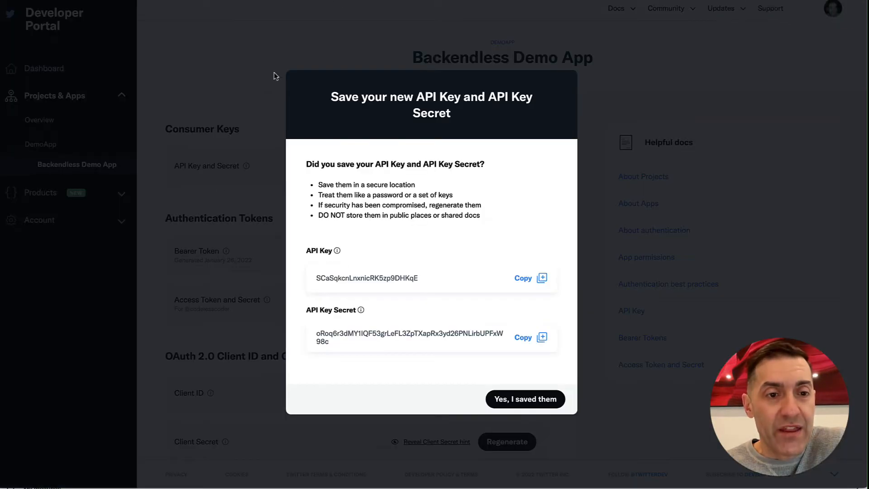
pyautogui.click(518, 404)
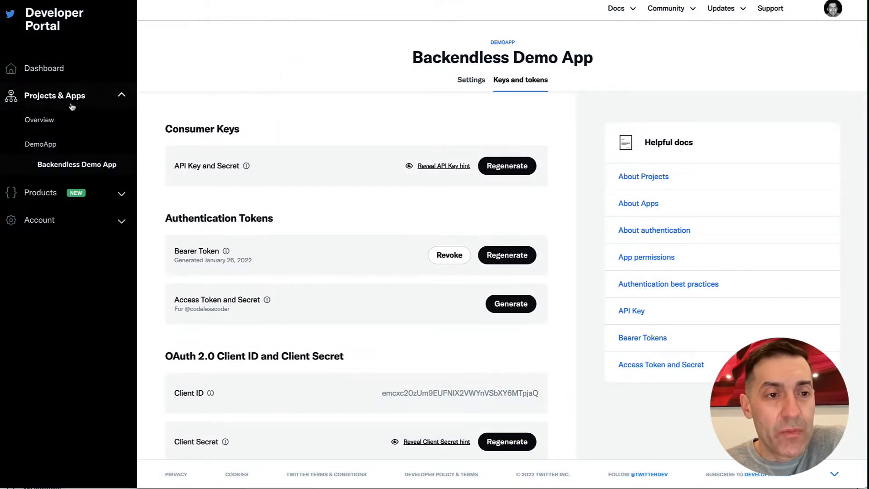
pyautogui.click(60, 120)
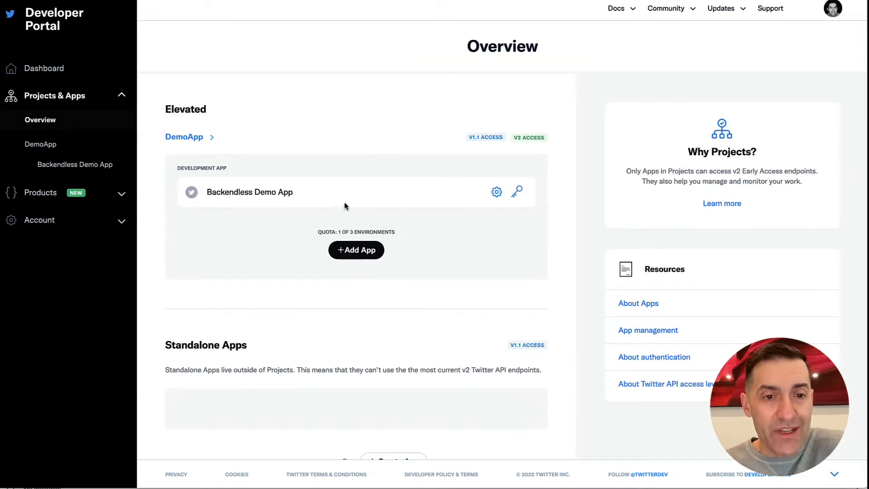
pyautogui.click(190, 141)
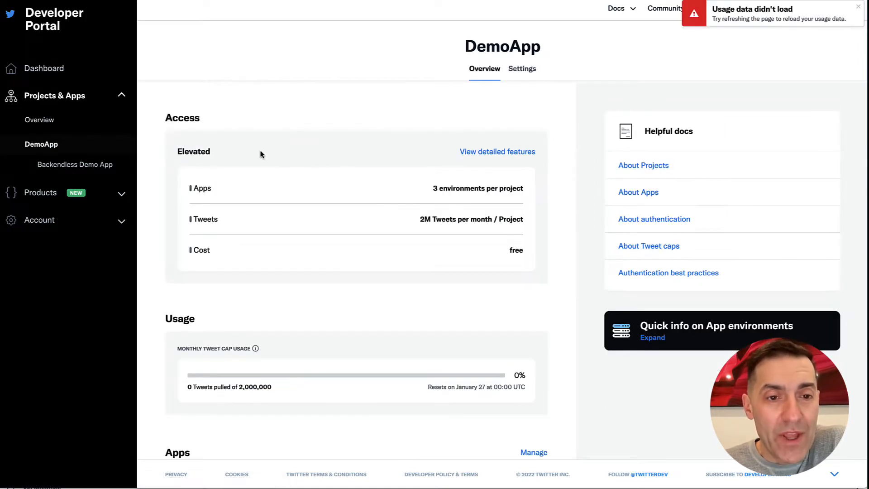
pyautogui.scroll(-3, 414, 201)
pyautogui.scroll(-1, 413, 203)
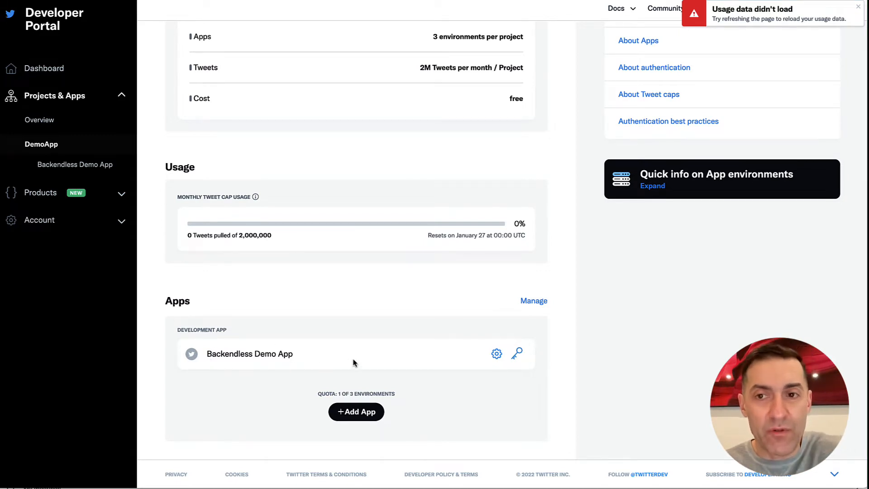
# - Review the Backendless Demo App's consumer keys, authentication tokens and OAuth 2.0 credentials
pyautogui.click(497, 355)
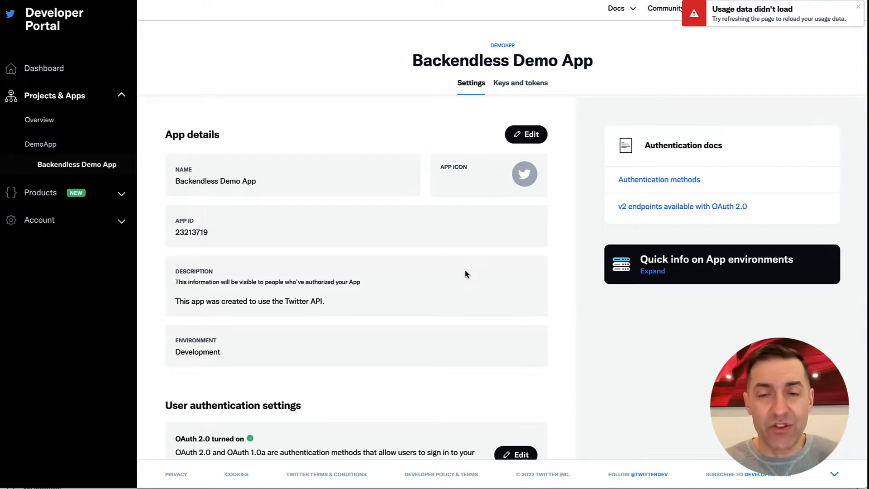
pyautogui.click(528, 88)
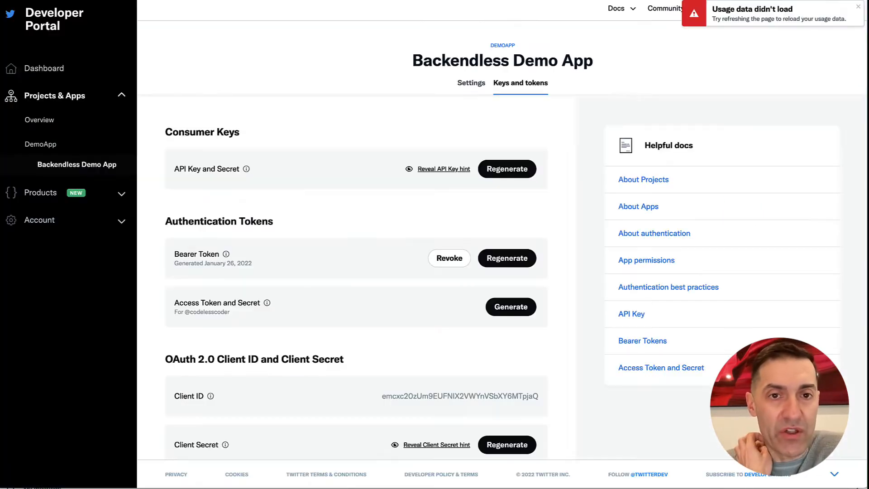
pyautogui.scroll(-1, 506, 207)
pyautogui.scroll(2, 506, 207)
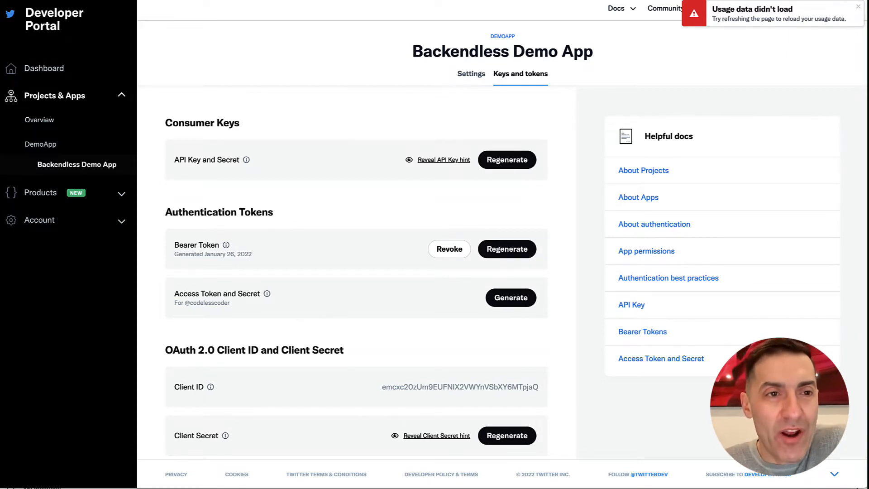
pyautogui.click(195, 1)
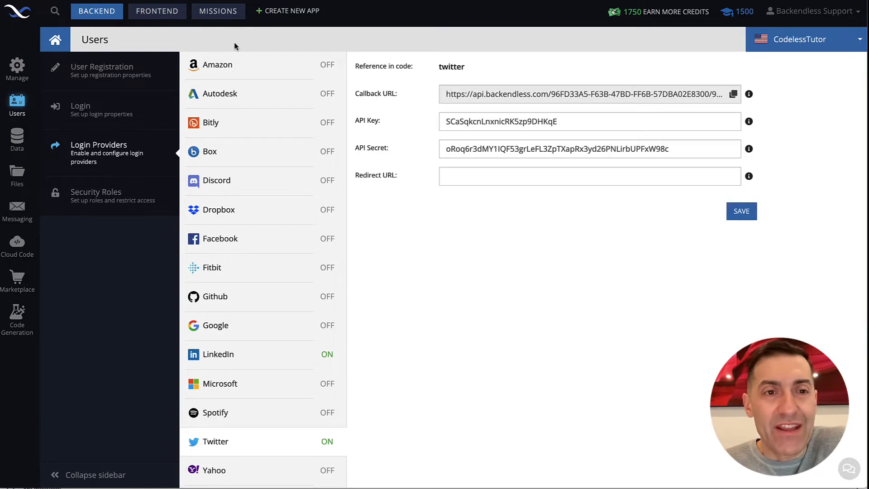
# - In UI Builder, show the logic handlers for the sociallogin page's Login with Twitter button
pyautogui.click(158, 12)
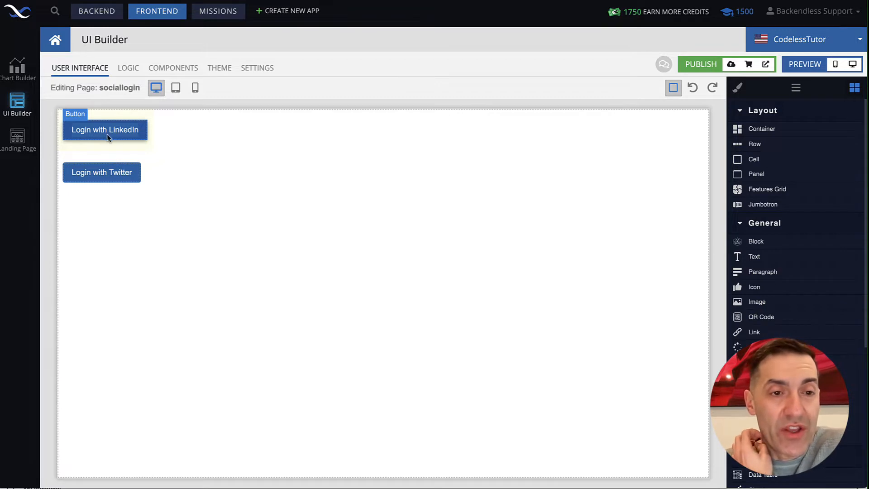
pyautogui.click(113, 177)
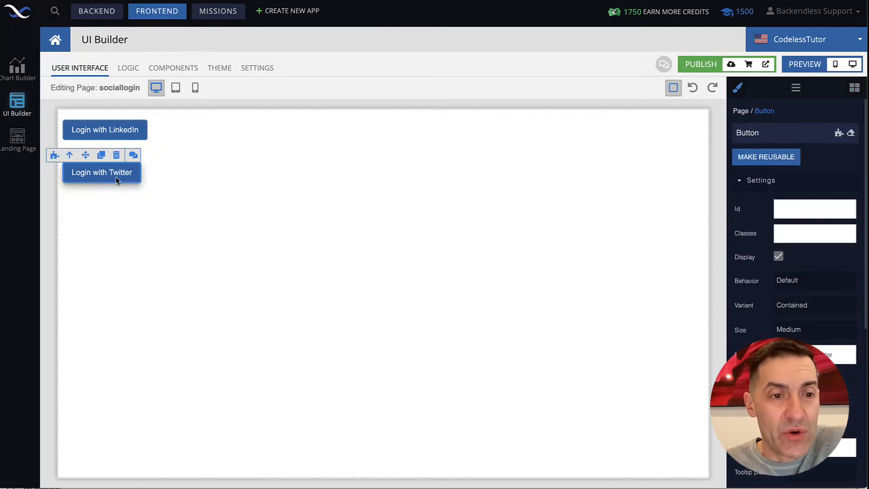
pyautogui.click(54, 156)
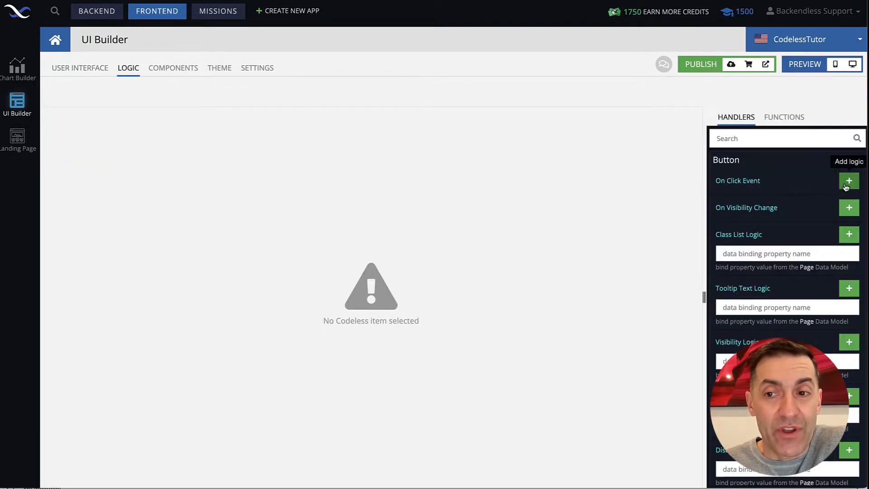
# - Add an On Click Event to the Twitter button containing a Users API OAuth user login block
pyautogui.click(846, 185)
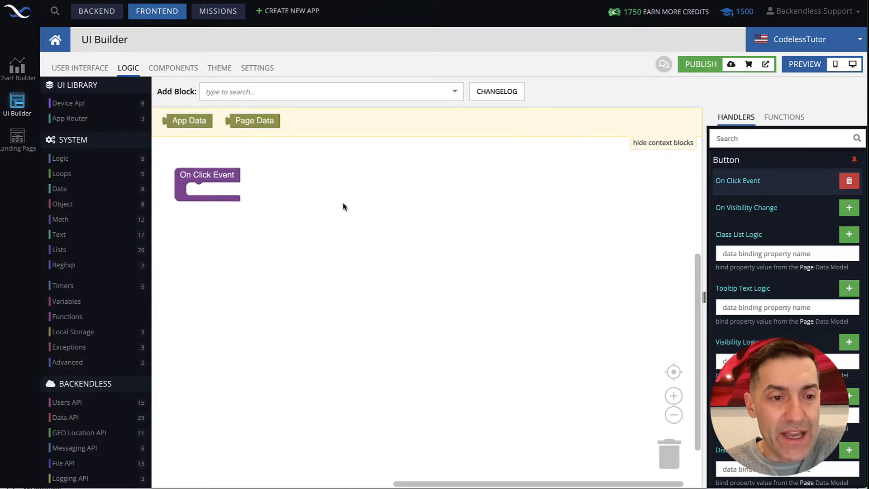
pyautogui.scroll(-3, 103, 250)
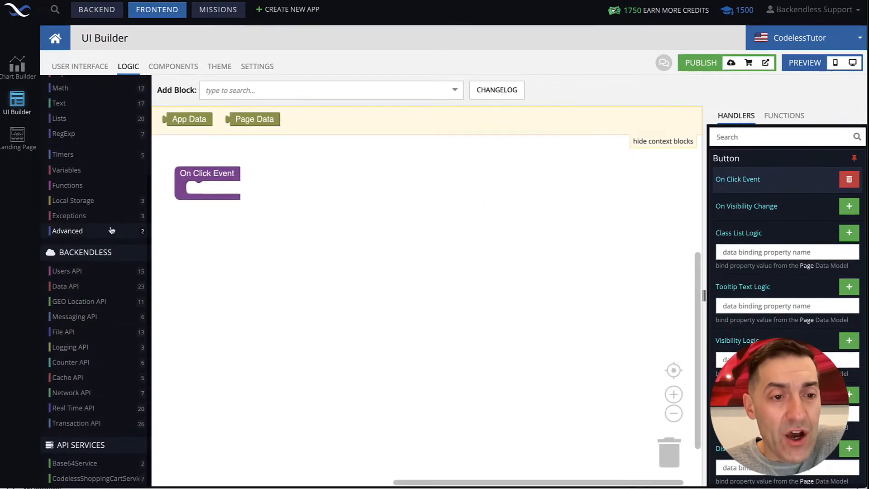
pyautogui.click(77, 275)
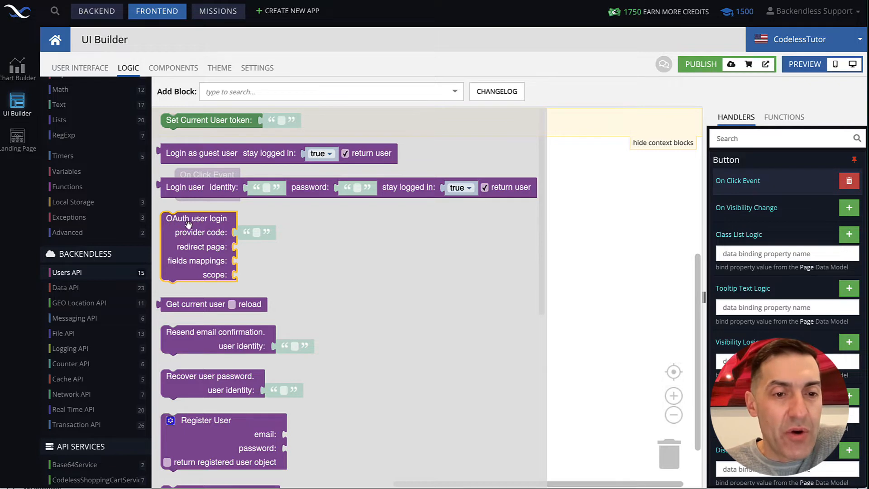
pyautogui.moveTo(194, 228)
pyautogui.mouseDown()
pyautogui.moveTo(253, 235)
pyautogui.moveTo(220, 204)
pyautogui.moveTo(181, 227)
pyautogui.moveTo(196, 213)
pyautogui.mouseUp()
pyautogui.click(321, 218)
pyautogui.click(335, 254)
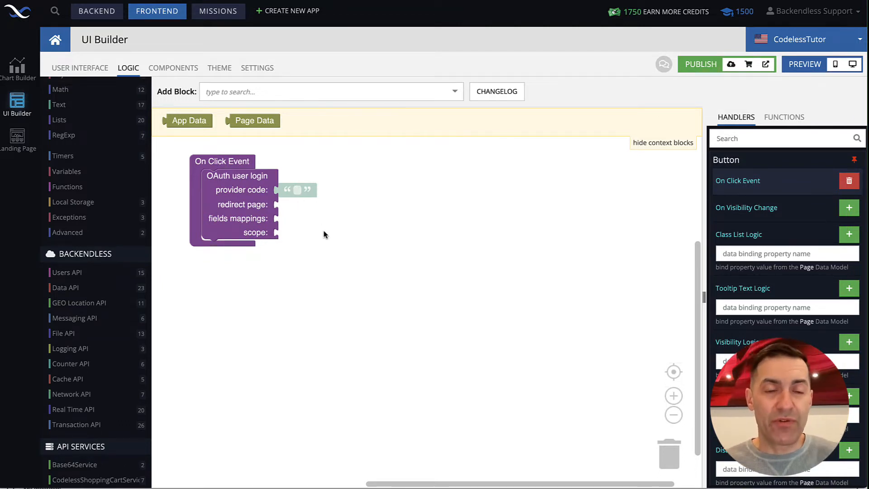
pyautogui.click(100, 18)
# - Confirm the Twitter provider's Reference in code is 'twitter', then go back to the sociallogin page design
pyautogui.scroll(-2, 285, 295)
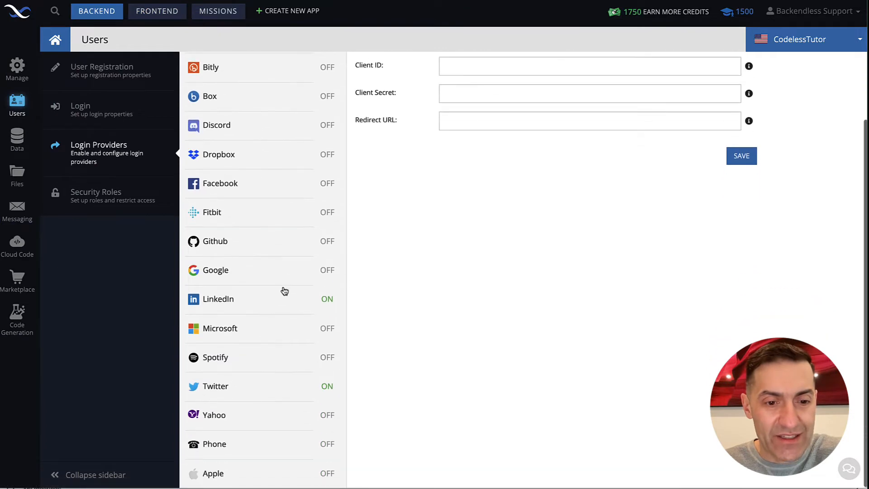
pyautogui.click(268, 379)
pyautogui.scroll(2, 521, 325)
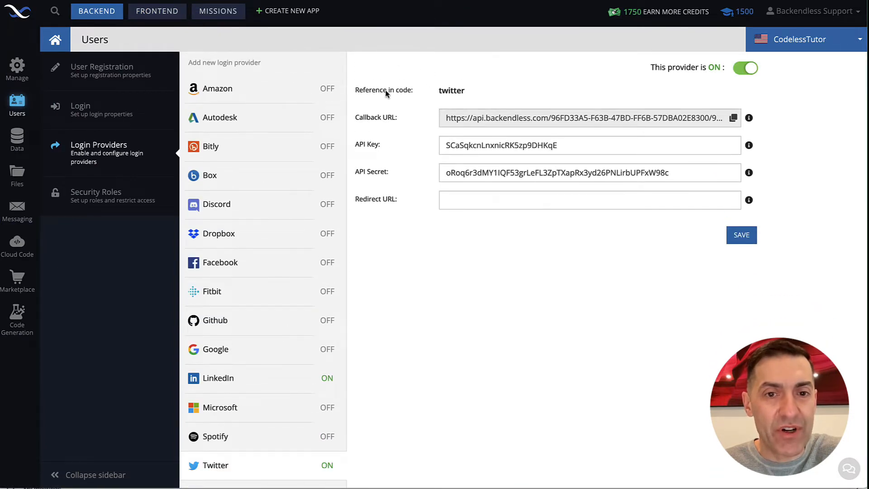
pyautogui.doubleClick(450, 91)
pyautogui.click(467, 94)
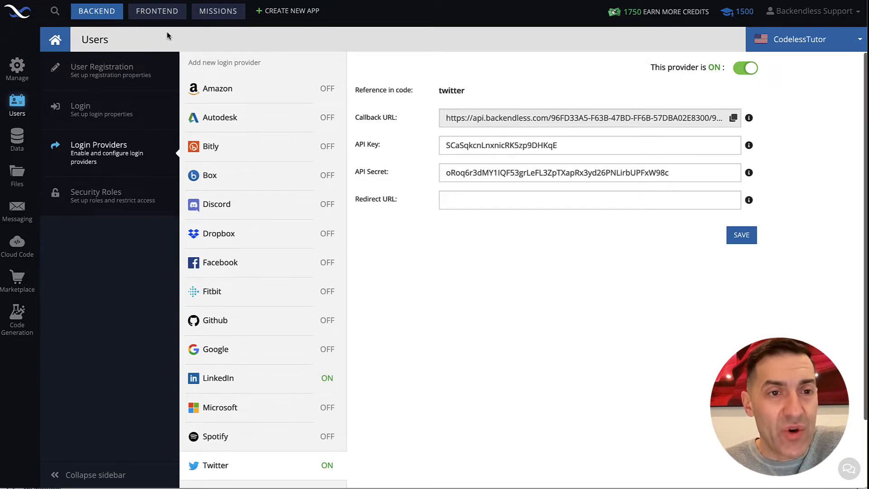
pyautogui.click(162, 16)
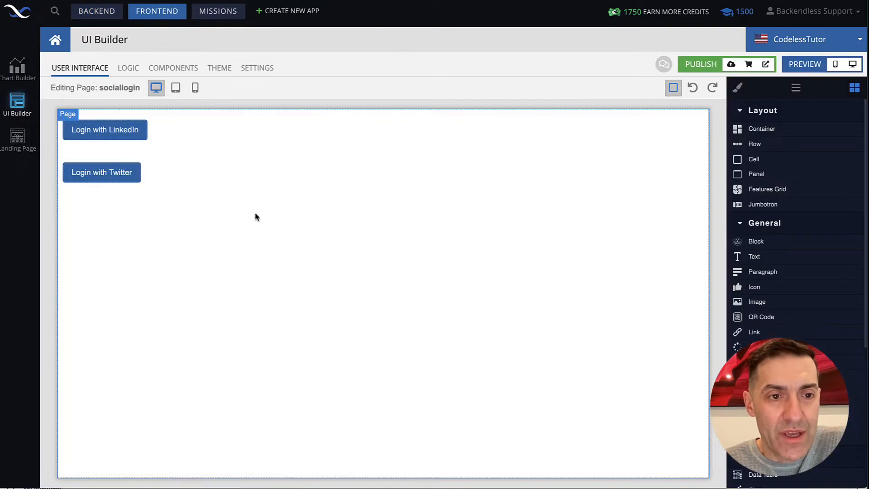
# - Enter 'twitter' as the provider code in the Twitter button's OAuth user login block
pyautogui.click(115, 180)
pyautogui.click(54, 155)
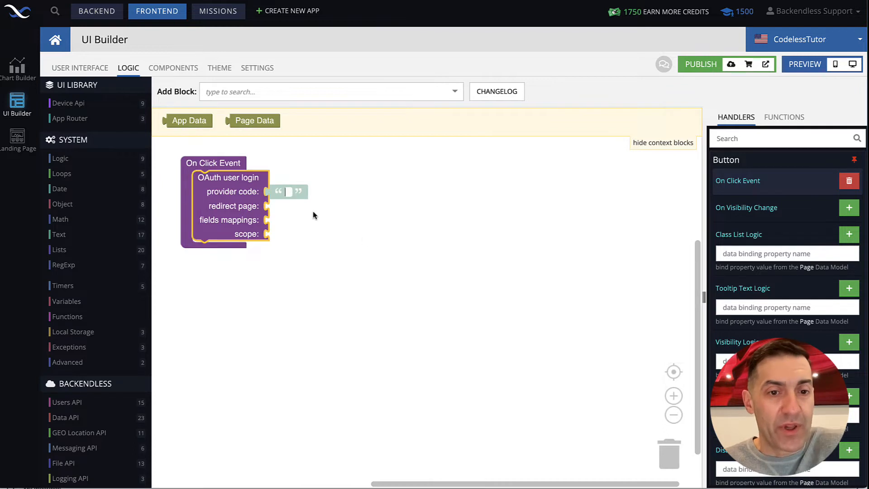
pyautogui.write('twitter')
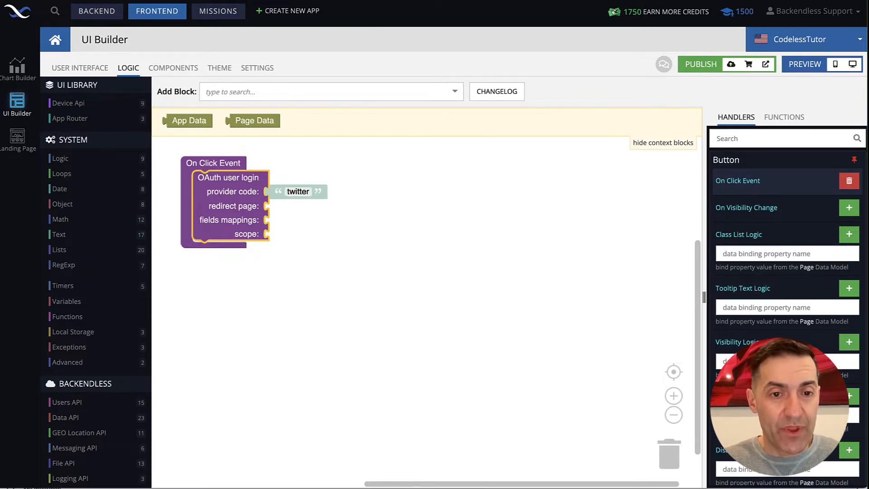
pyautogui.click(406, 296)
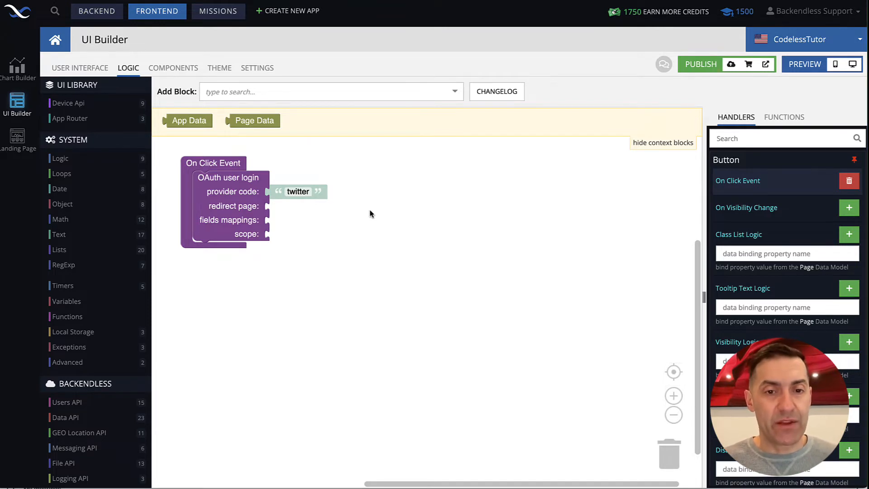
pyautogui.click(89, 72)
pyautogui.moveTo(95, 87)
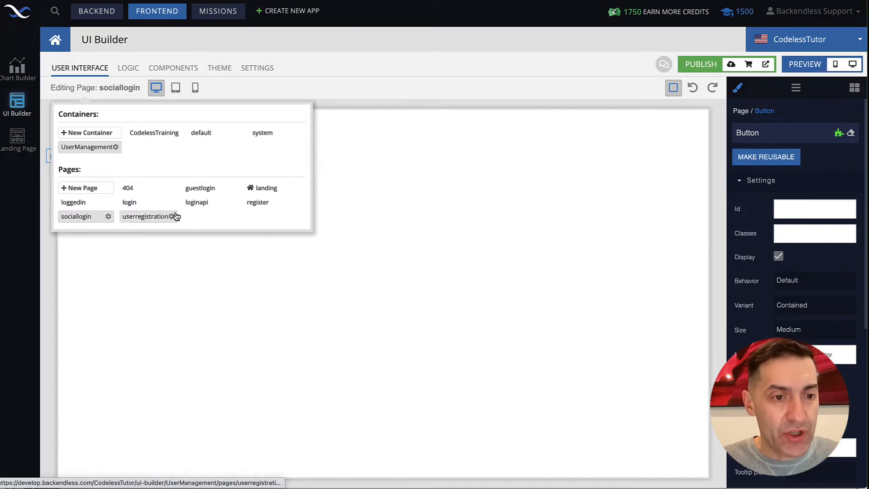
# - On the loggedin page, inspect the greeting Text element's logic joining 'Hello' with the current user's name
pyautogui.click(76, 204)
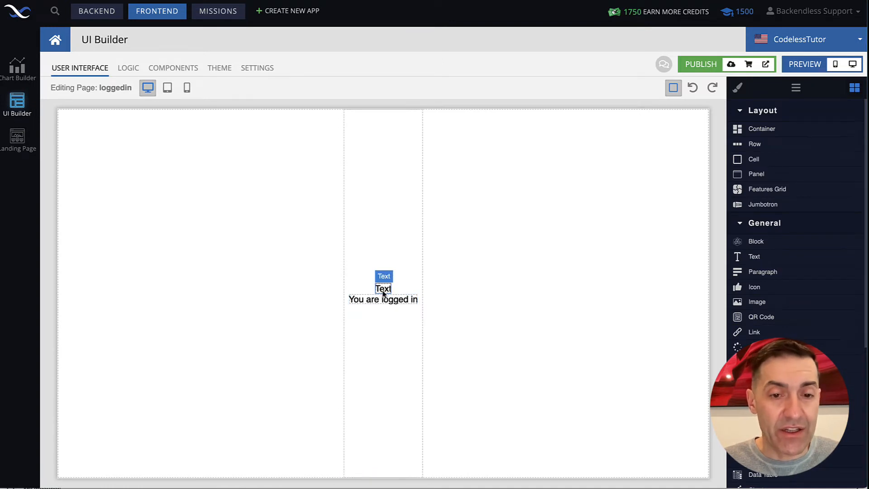
pyautogui.click(383, 290)
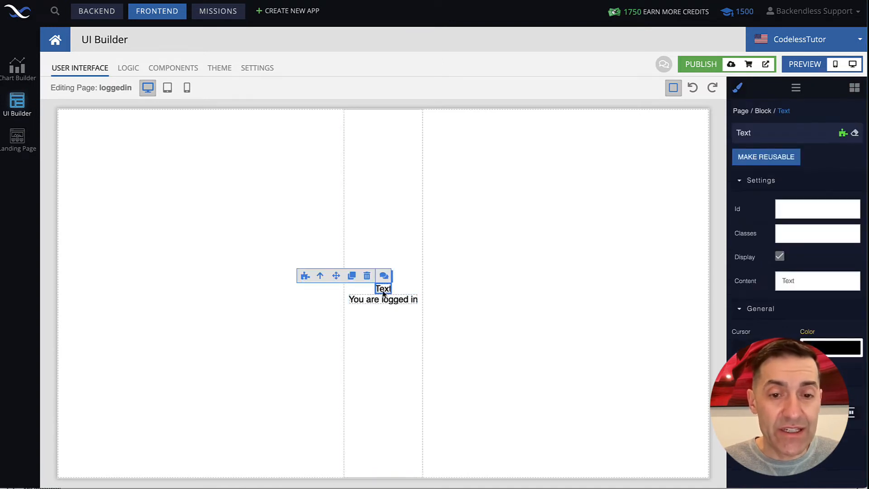
pyautogui.click(304, 277)
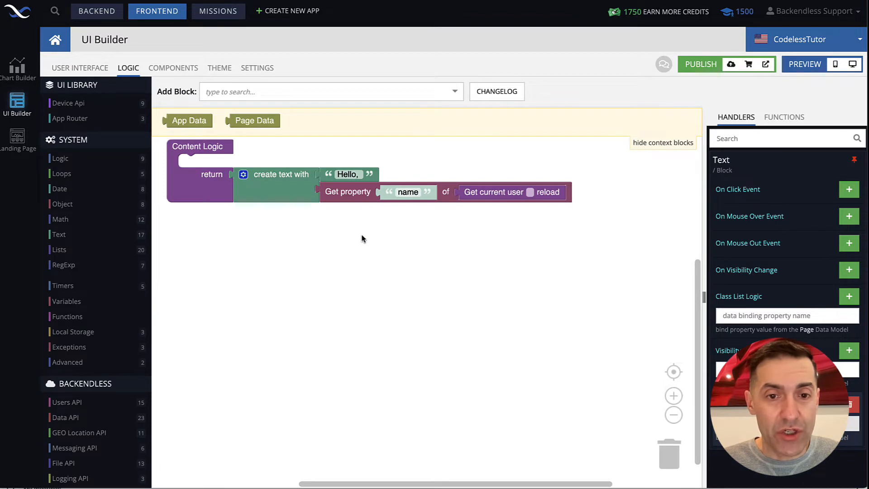
pyautogui.moveTo(362, 239); pyautogui.dragTo(371, 269)
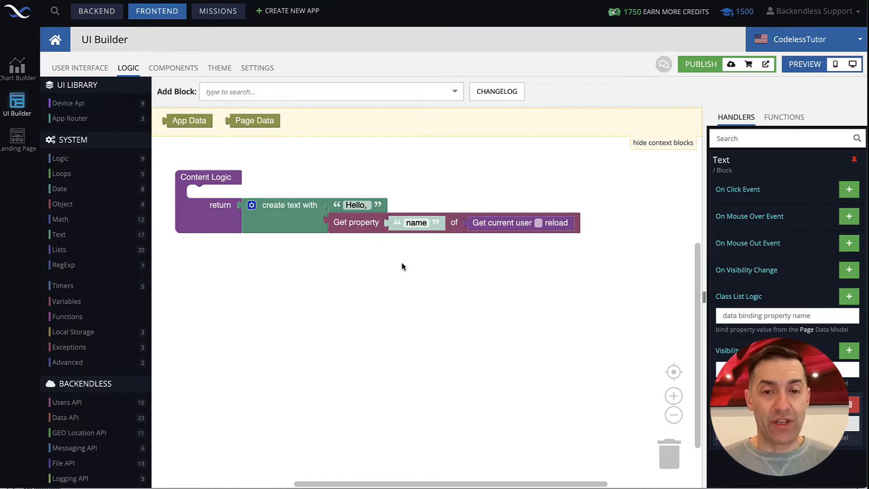
pyautogui.click(80, 68)
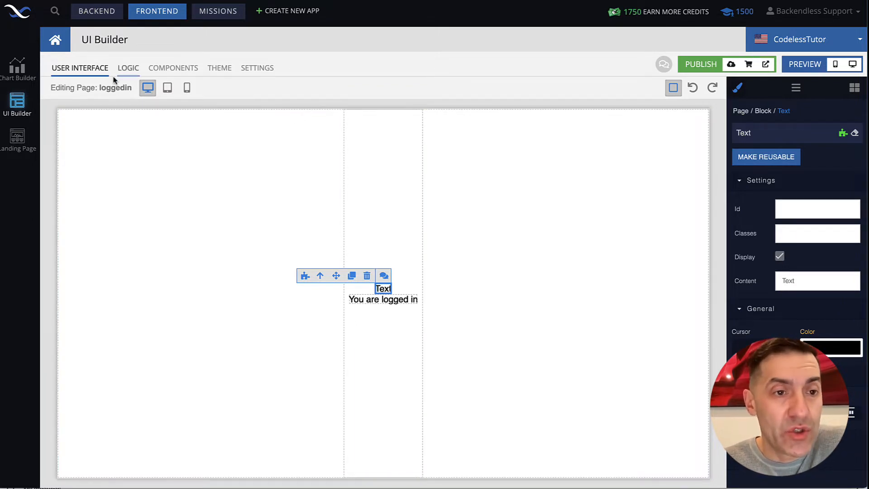
# - Return to the sociallogin page and bring up the Twitter button's click logic
pyautogui.moveTo(122, 87)
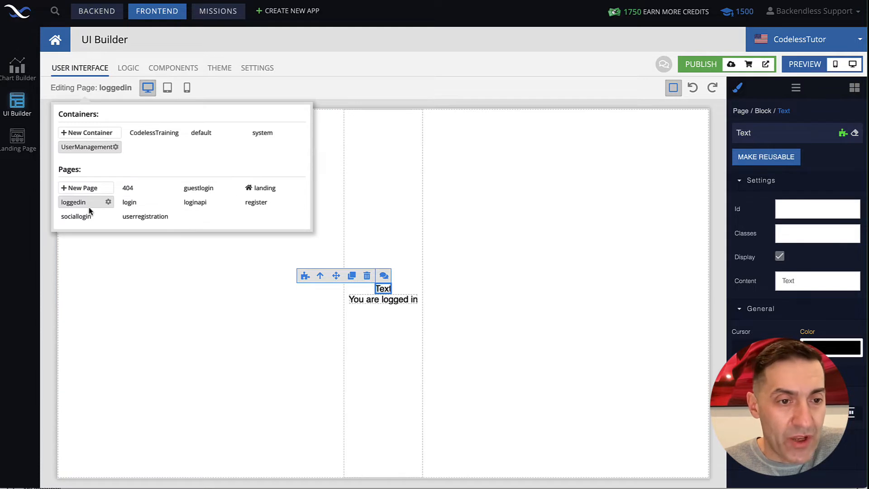
pyautogui.click(77, 217)
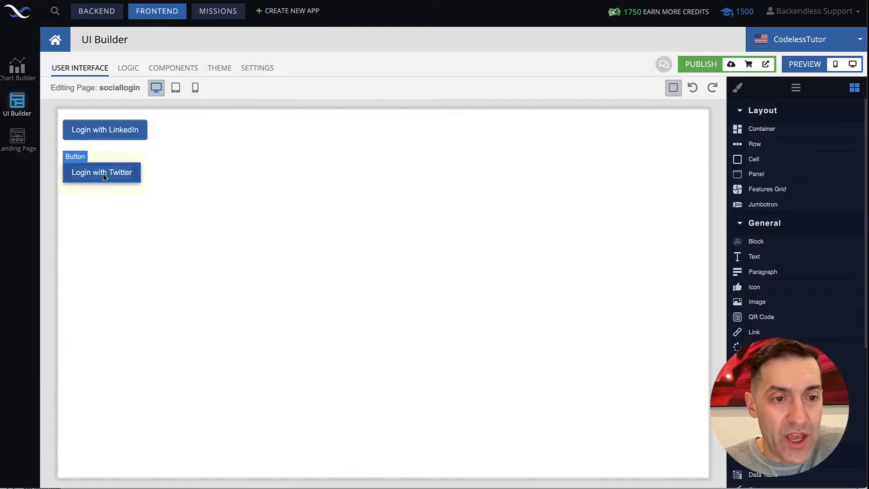
pyautogui.click(107, 174)
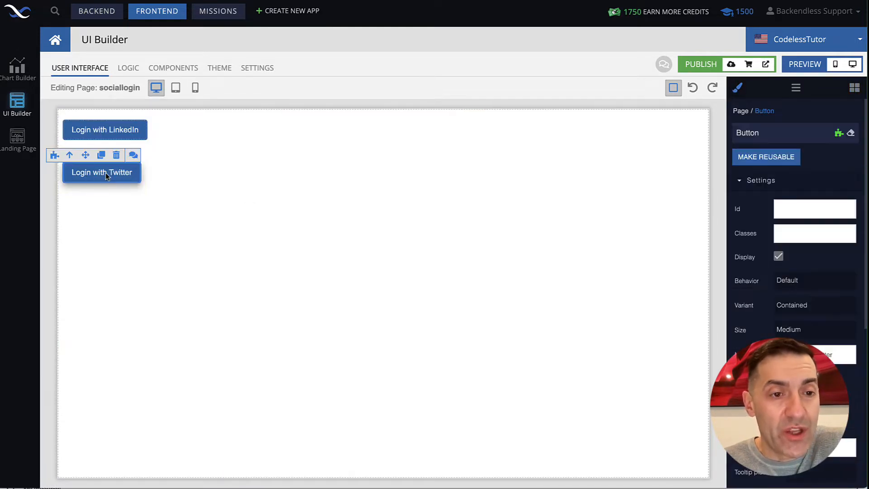
pyautogui.click(130, 156)
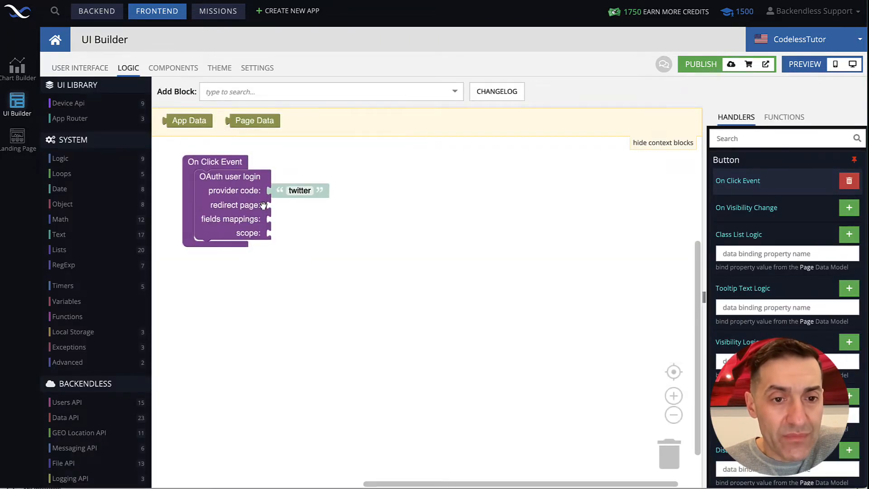
# - Plug a Text block reading 'loggedin' into the OAuth user login's redirect page
pyautogui.click(258, 91)
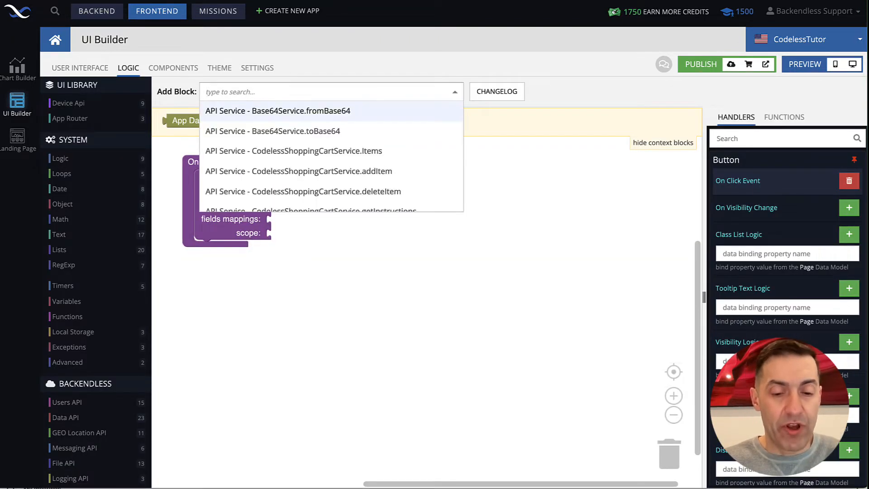
pyautogui.write('text')
pyautogui.press('Down')
pyautogui.press('Down')
pyautogui.press('Return')
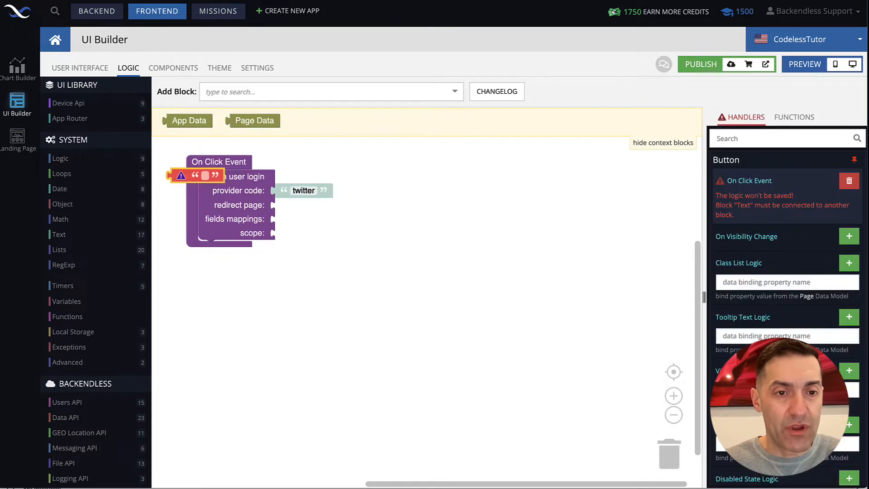
pyautogui.moveTo(193, 173); pyautogui.dragTo(308, 206)
pyautogui.click(294, 205)
pyautogui.write('loggedin')
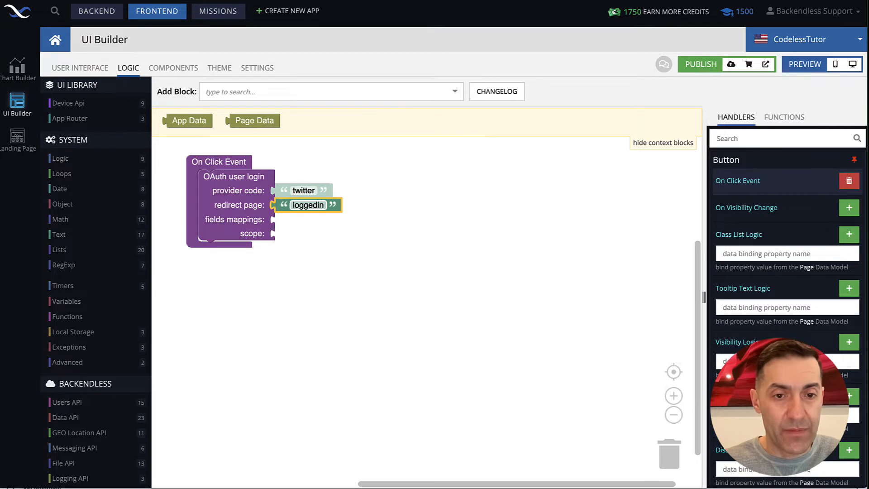
pyautogui.click(336, 265)
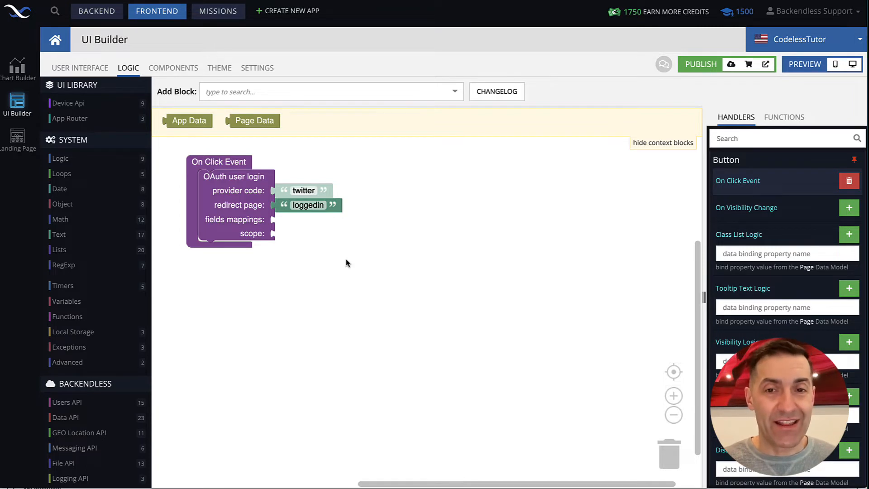
# - Preview the app, log in with Twitter using another saved account, and authorize the Backendless Demo App
pyautogui.click(852, 65)
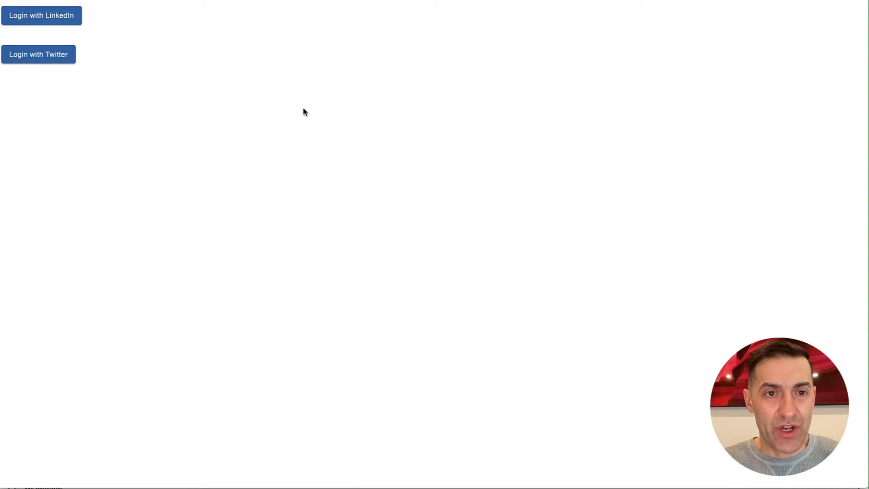
pyautogui.click(39, 58)
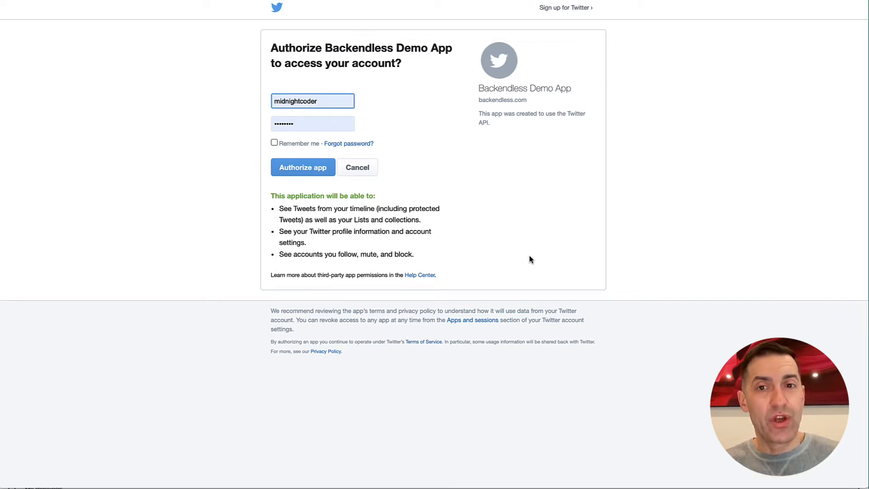
pyautogui.doubleClick(330, 101)
pyautogui.write('codeles')
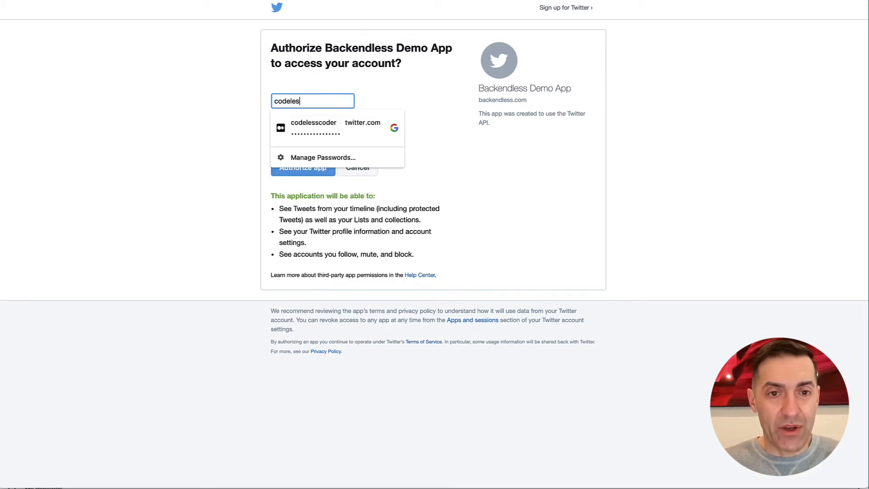
pyautogui.write('s')
pyautogui.click(312, 133)
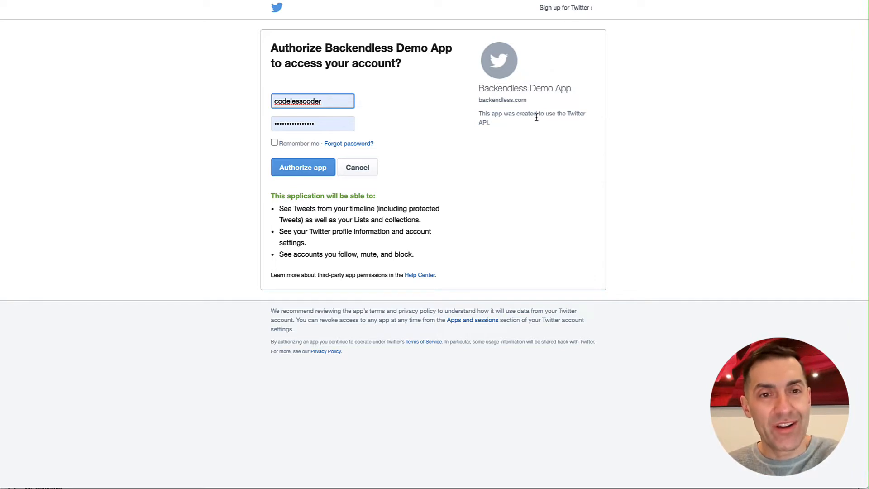
pyautogui.click(278, 171)
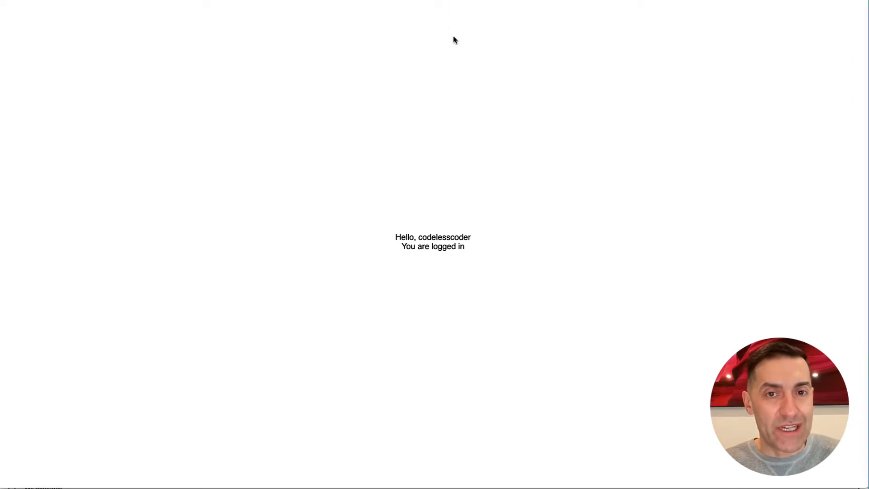
# - Highlight the logged-in user's name on the greeting page, then clear the selection
pyautogui.doubleClick(441, 238)
pyautogui.click(466, 237)
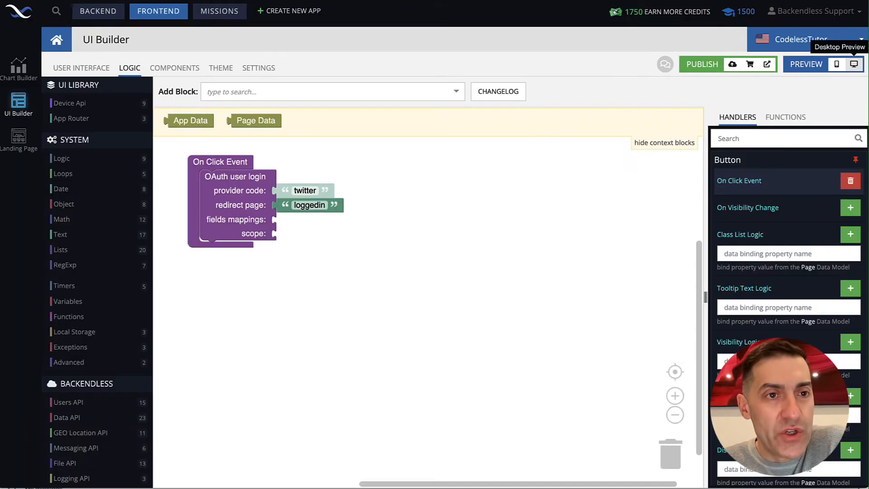
# - Open the Users data table and inspect the new OAuth user's row, including socialAccount and oAuthIdentities
pyautogui.click(100, 12)
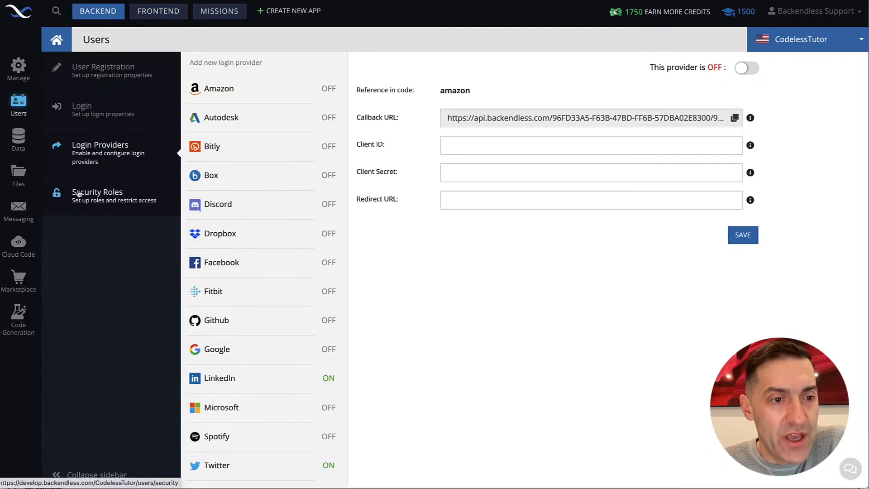
pyautogui.click(18, 137)
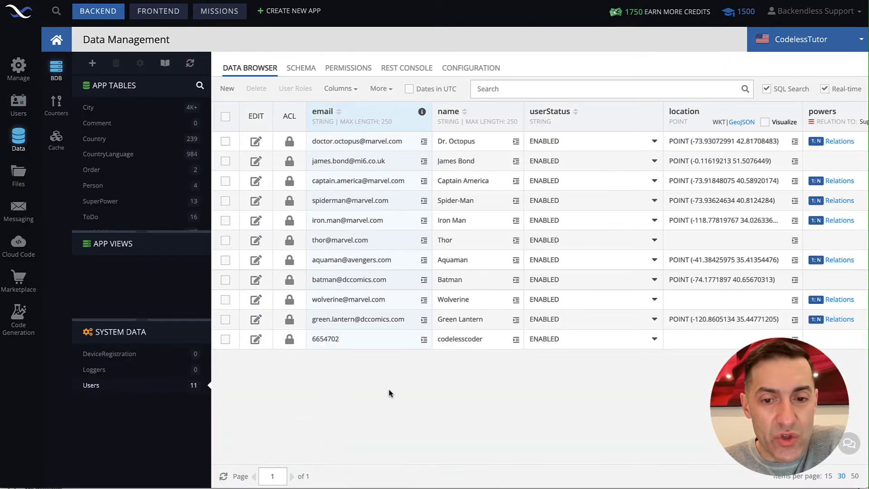
pyautogui.click(225, 340)
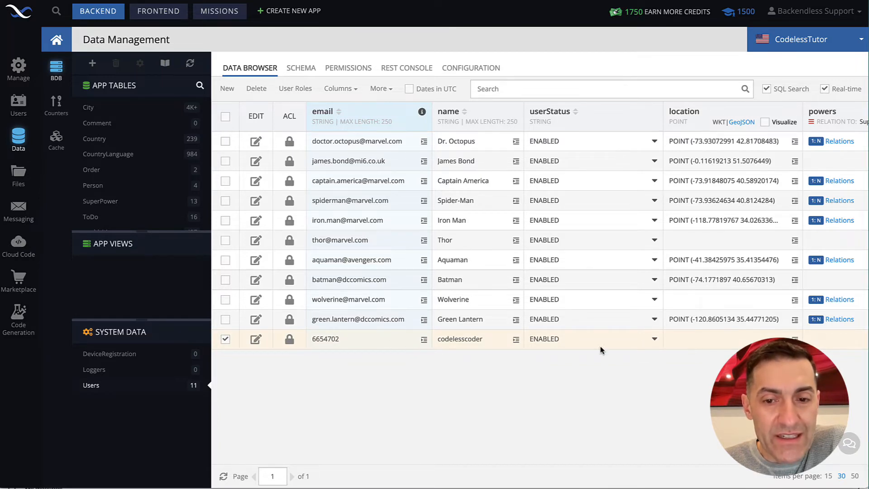
pyautogui.hscroll(5, 541, 351)
pyautogui.hscroll(8, 548, 352)
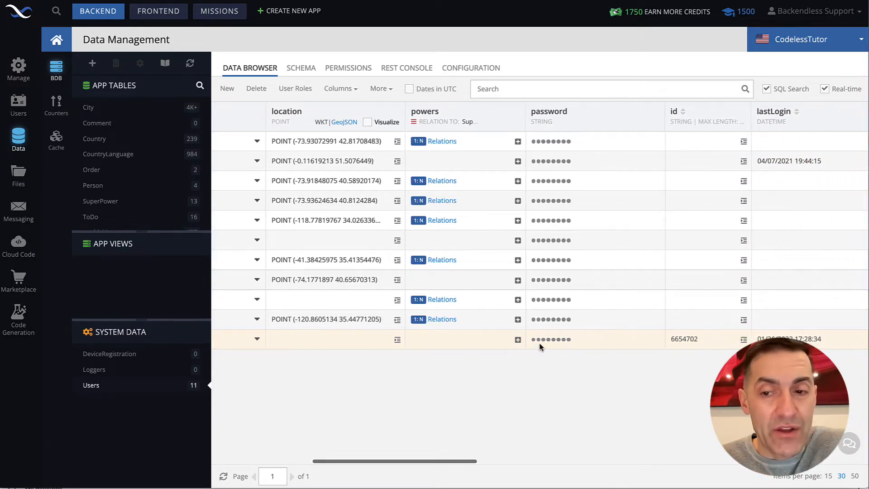
pyautogui.hscroll(10, 544, 347)
pyautogui.hscroll(8, 555, 348)
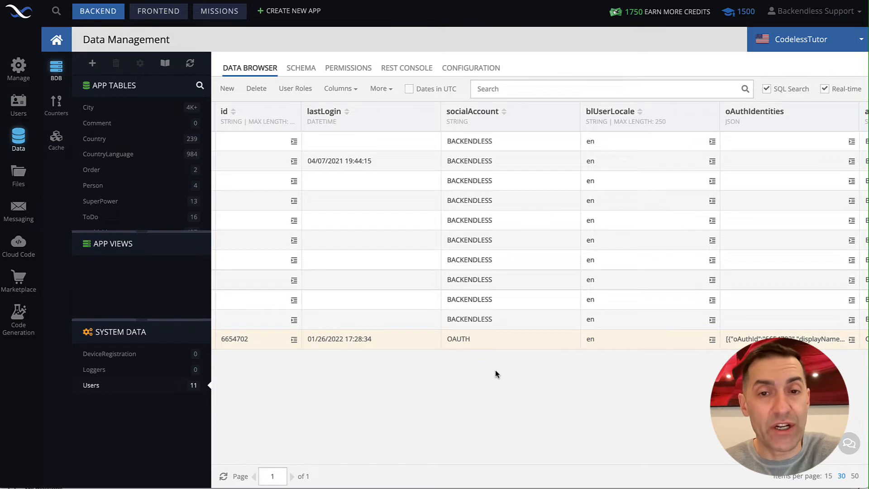
pyautogui.hscroll(-10, 507, 383)
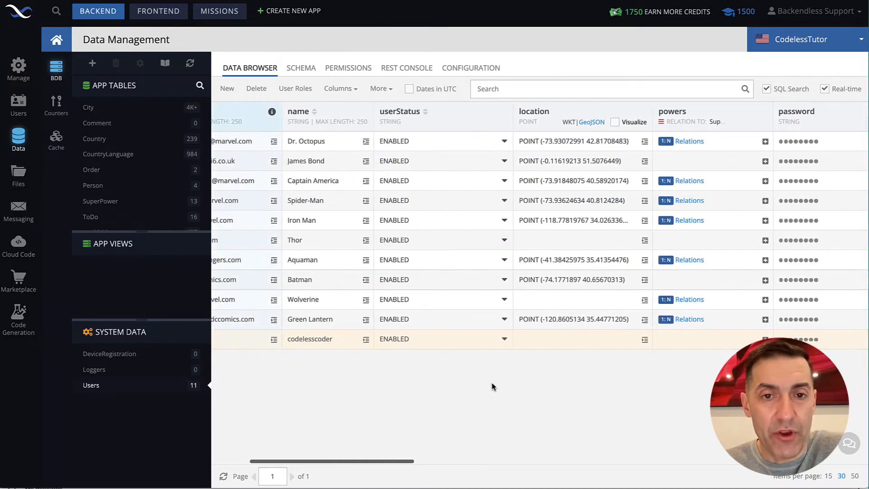
pyautogui.hscroll(-4, 491, 382)
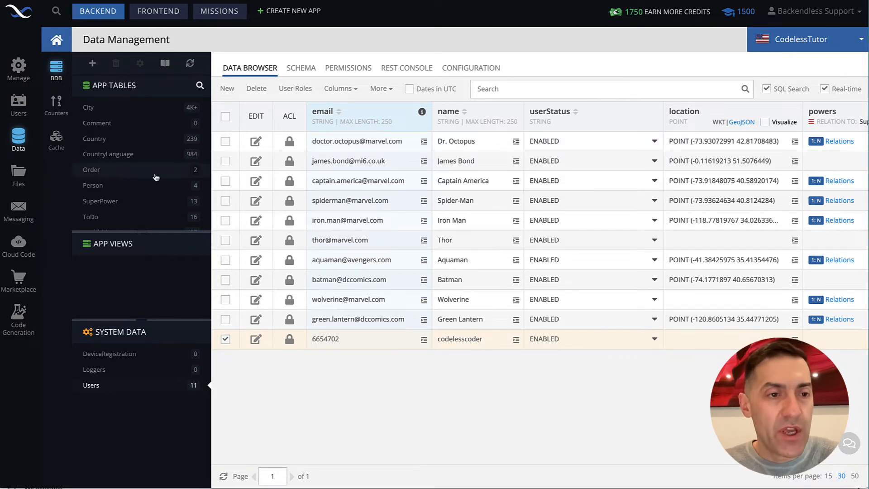
# - View the LinkedIn provider's credentials under Users > Login Providers, then switch to LinkedIn Developers
pyautogui.click(18, 103)
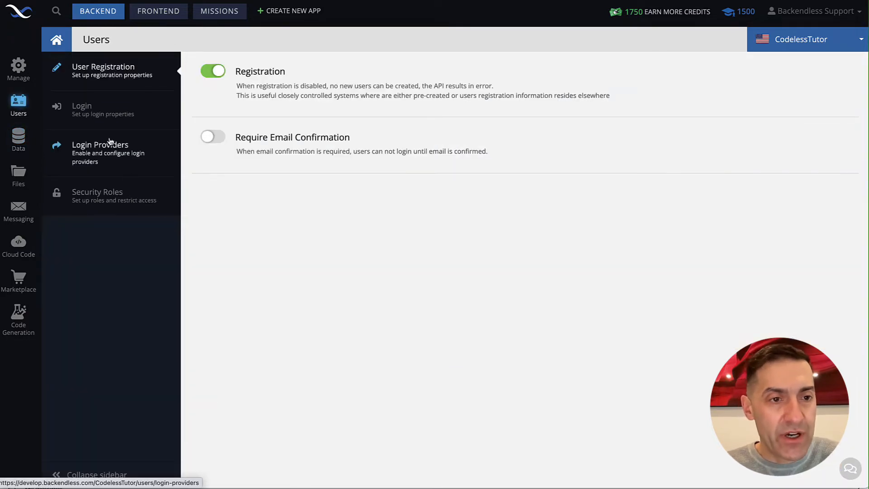
pyautogui.click(122, 146)
pyautogui.scroll(-2, 261, 228)
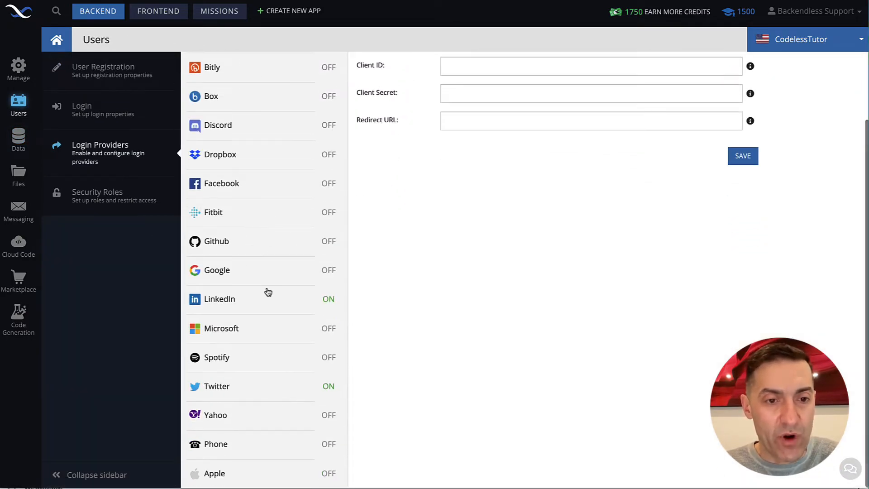
pyautogui.click(240, 298)
pyautogui.scroll(2, 528, 256)
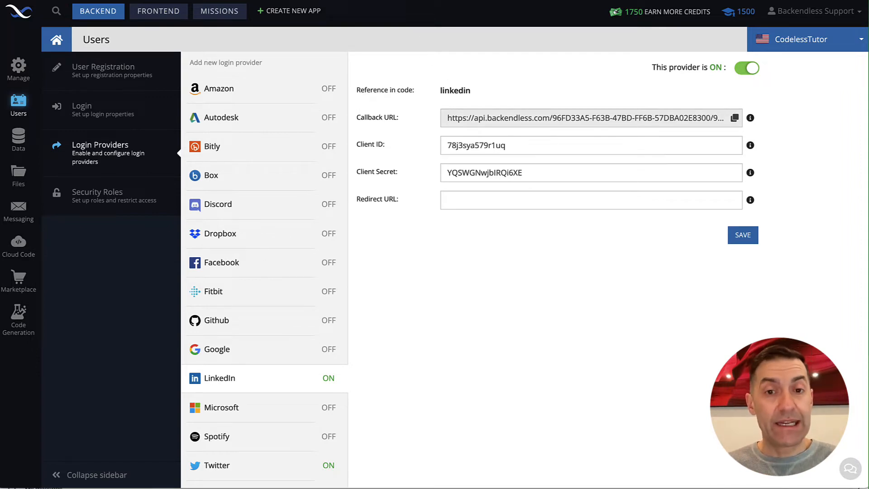
pyautogui.click(323, 1)
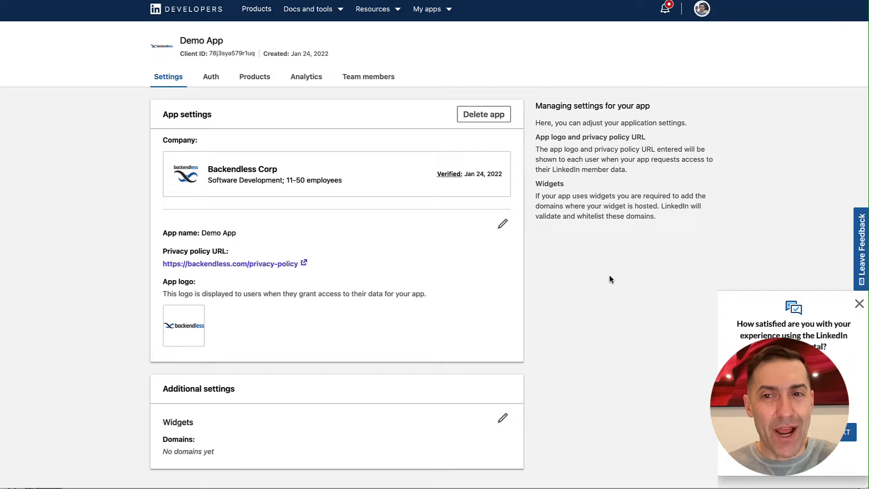
# - Review the Demo App's Auth settings: Client ID, Client Secret and authorized redirect URLs
pyautogui.scroll(-2, 585, 307)
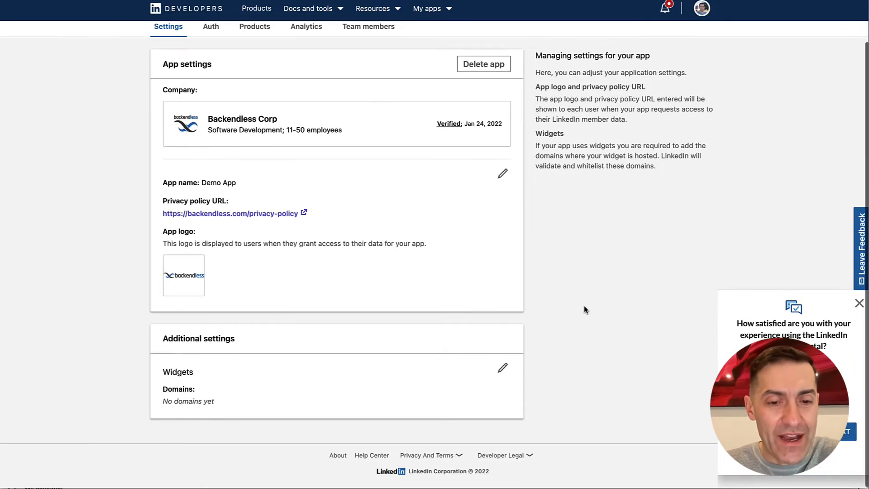
pyautogui.scroll(2, 584, 307)
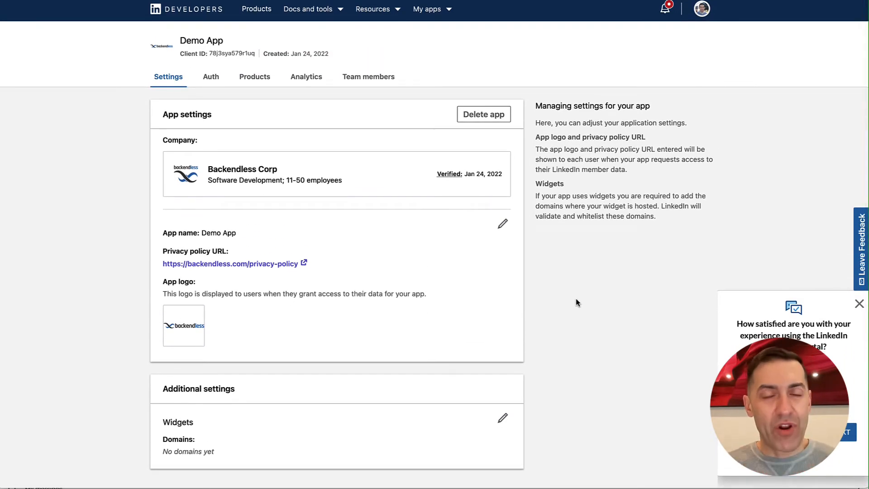
pyautogui.click(210, 79)
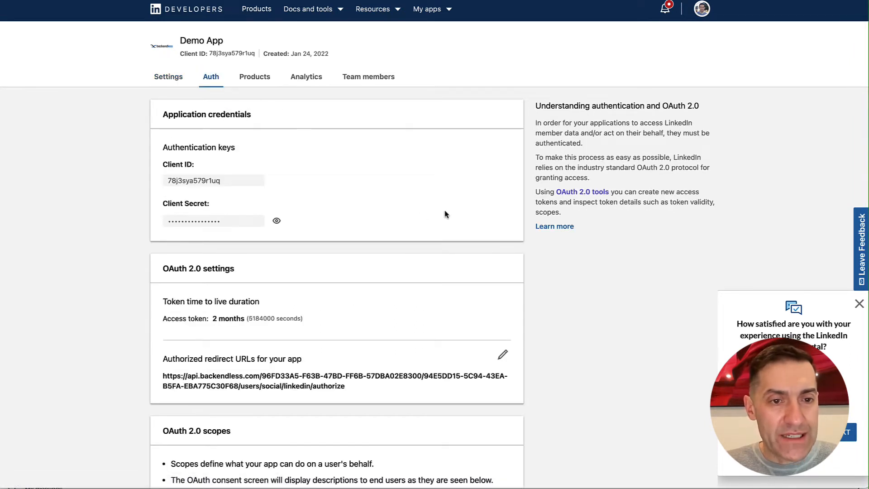
pyautogui.scroll(-1, 406, 198)
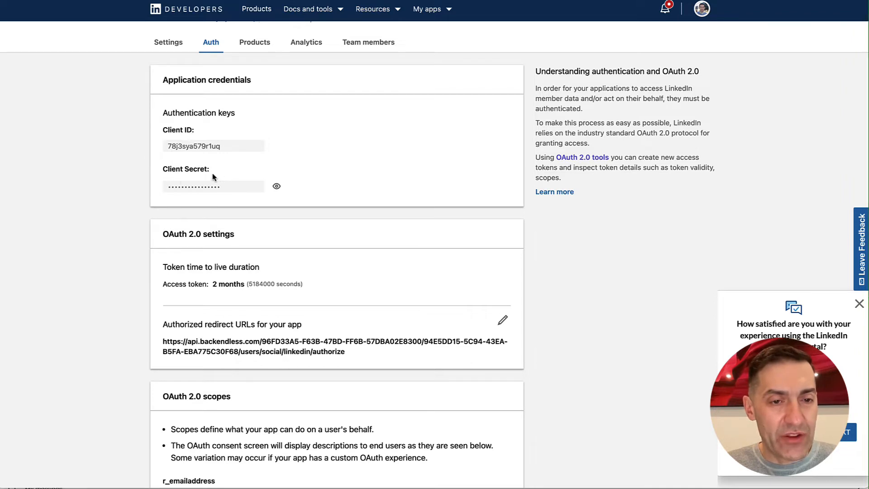
pyautogui.scroll(1, 256, 176)
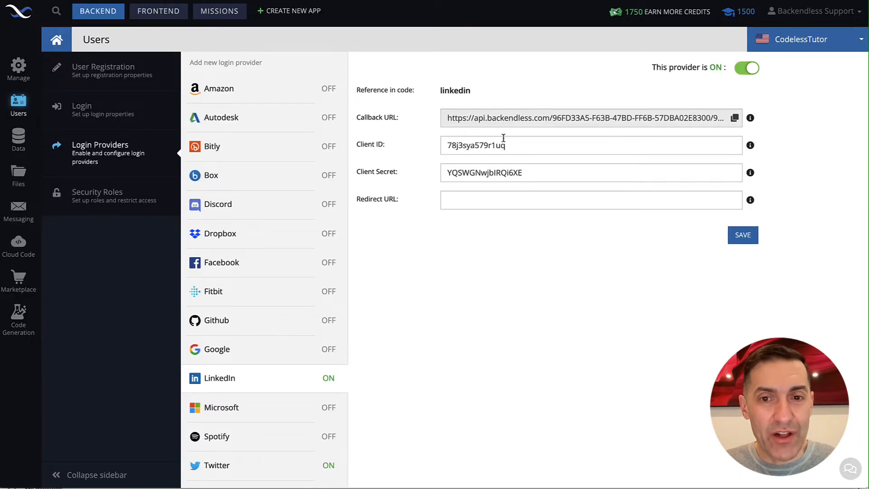
# - Select the Backendless LinkedIn callback URL, then return to the Demo App's Auth page
pyautogui.moveTo(445, 119); pyautogui.dragTo(703, 119)
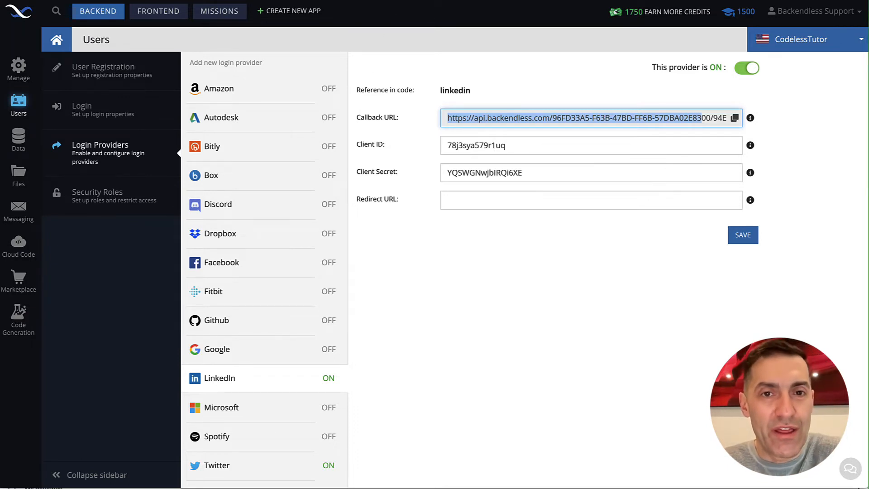
pyautogui.click(390, 0)
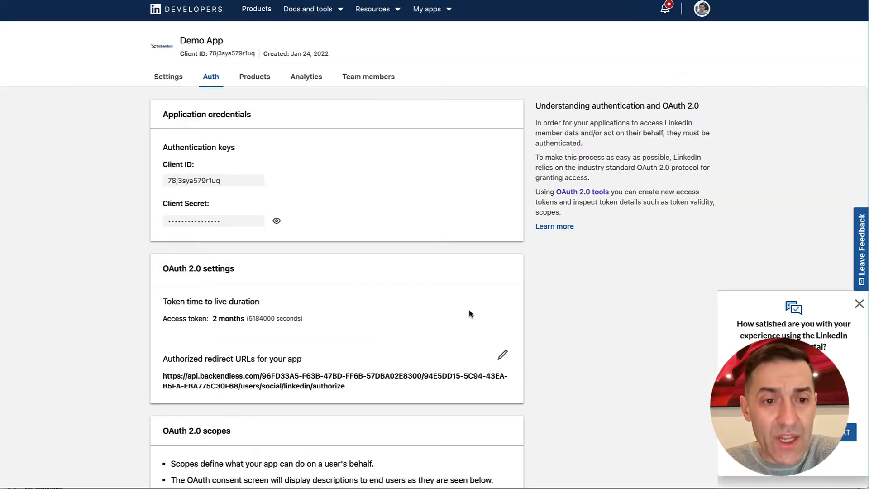
# - Scroll through the Demo App's OAuth 2.0 scopes, then view its Products list
pyautogui.scroll(-2, 450, 313)
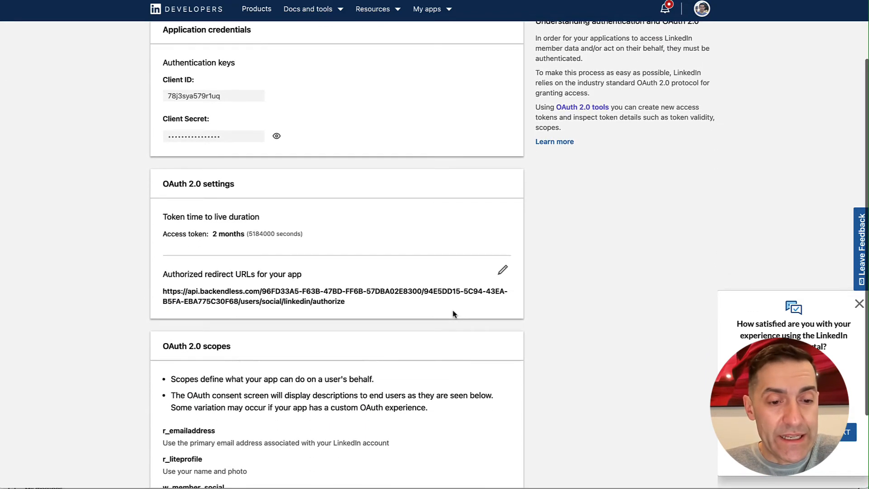
pyautogui.scroll(-1, 454, 314)
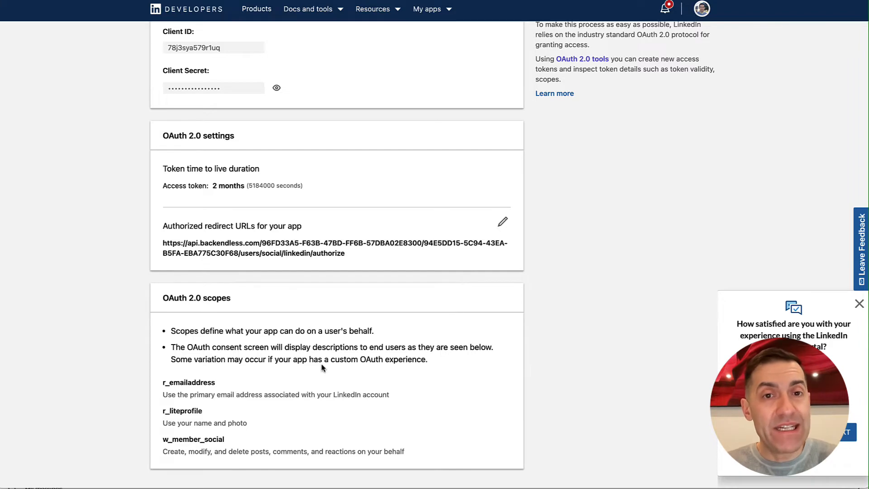
pyautogui.scroll(3, 358, 303)
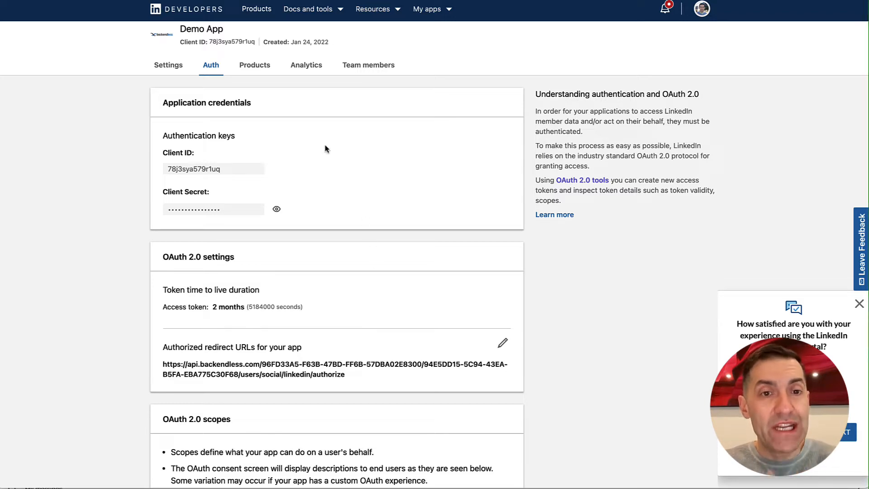
pyautogui.click(255, 69)
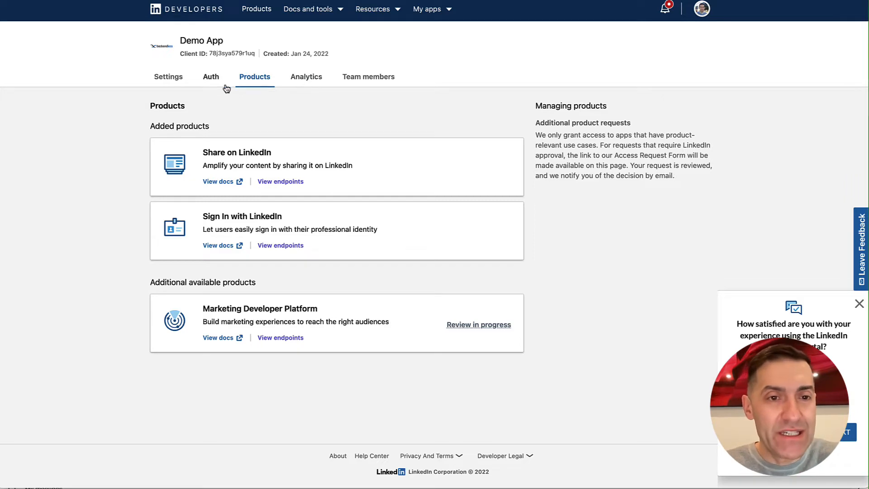
# - Return to the Auth tab and highlight the r_emailaddress and r_liteprofile scopes
pyautogui.click(212, 77)
pyautogui.scroll(-4, 430, 243)
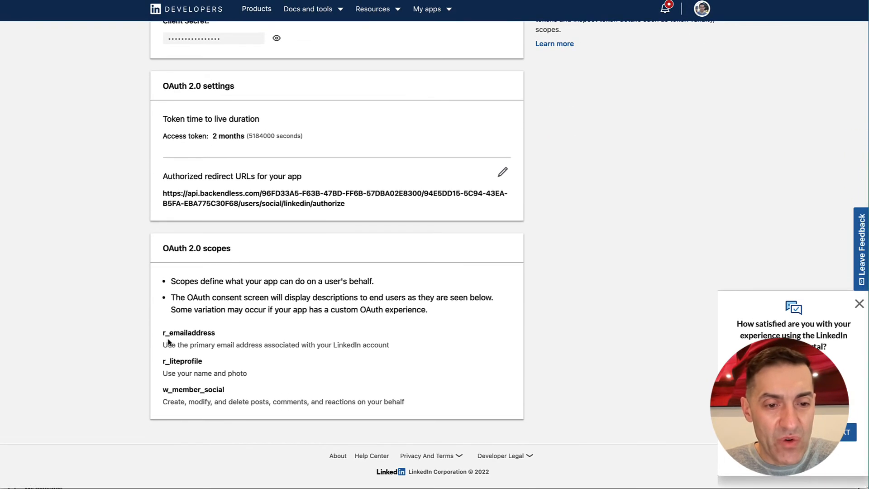
pyautogui.moveTo(163, 331); pyautogui.dragTo(226, 335)
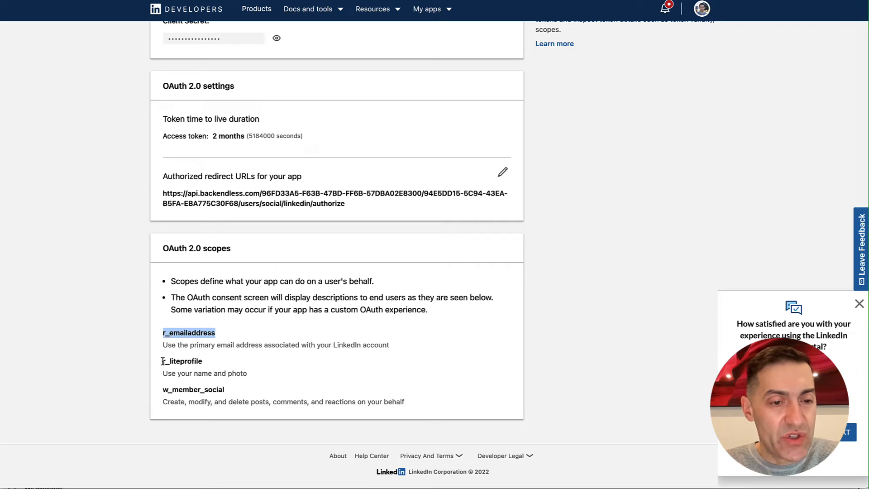
pyautogui.moveTo(163, 360); pyautogui.dragTo(202, 362)
pyautogui.click(208, 364)
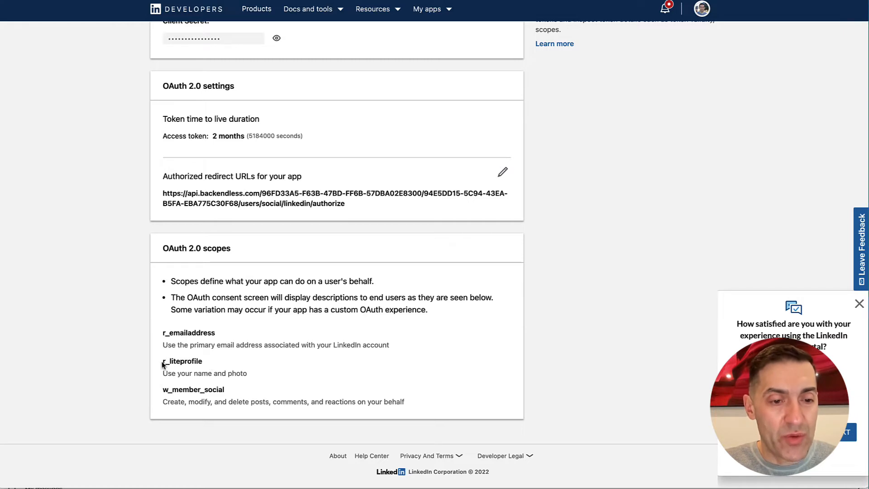
# - Highlight r_liteprofile's name-and-photo and r_emailaddress's primary email descriptions
pyautogui.moveTo(163, 363); pyautogui.dragTo(200, 364)
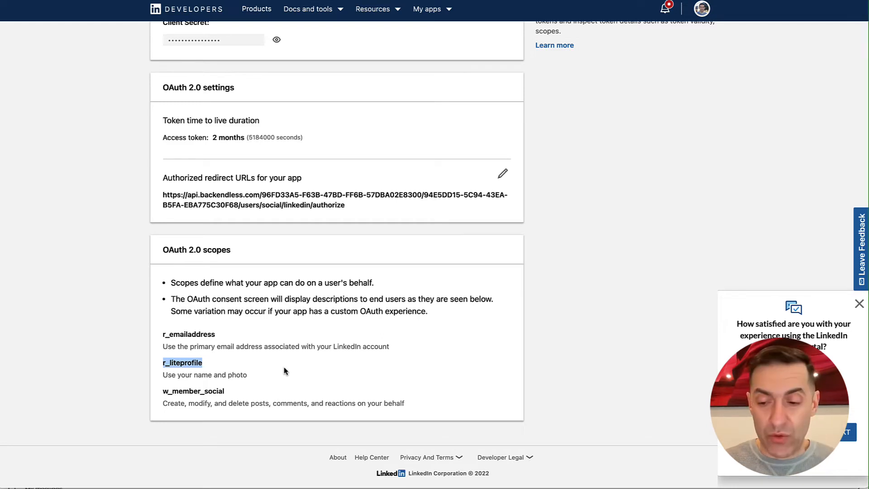
pyautogui.click(232, 366)
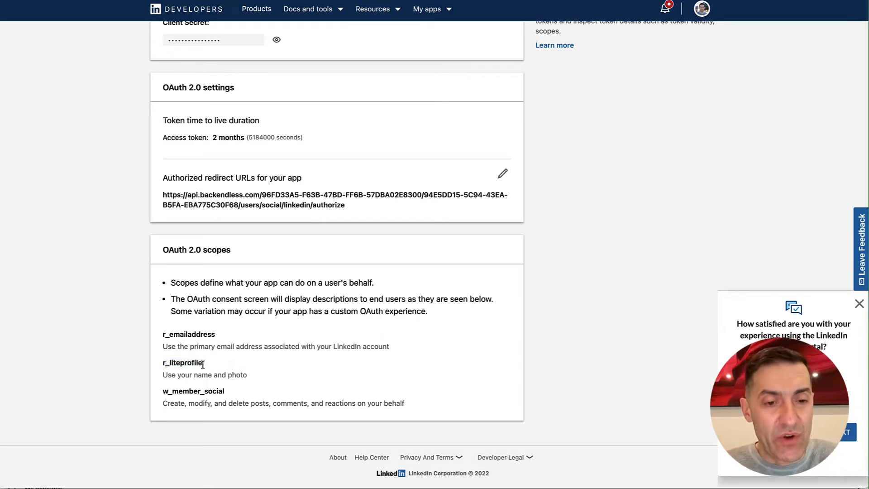
pyautogui.moveTo(203, 365); pyautogui.dragTo(161, 364)
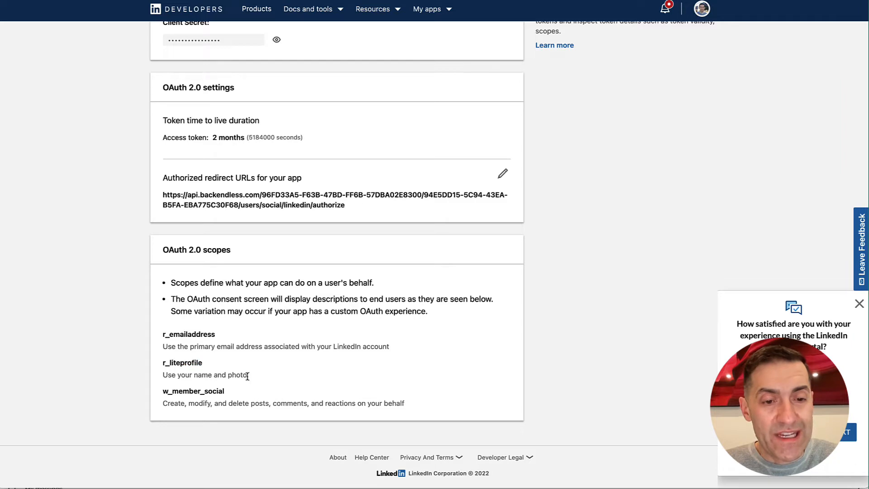
pyautogui.moveTo(247, 375); pyautogui.dragTo(162, 380)
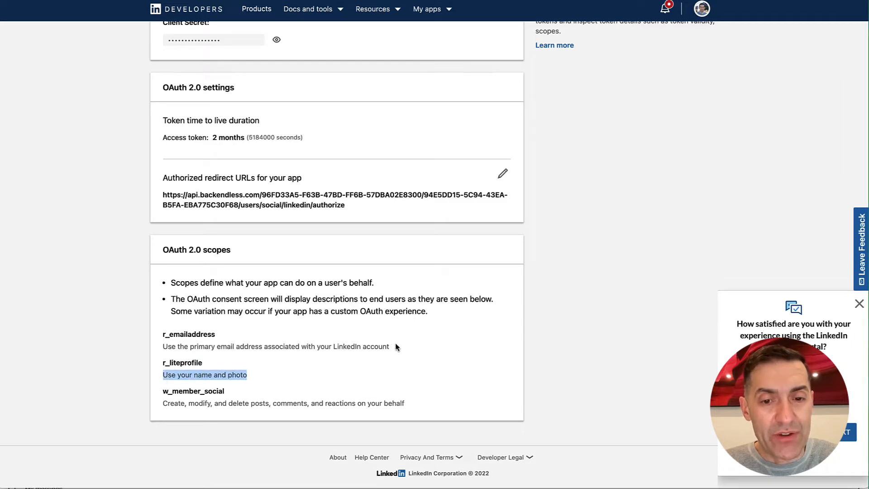
pyautogui.moveTo(391, 347); pyautogui.dragTo(162, 364)
pyautogui.doubleClick(201, 375)
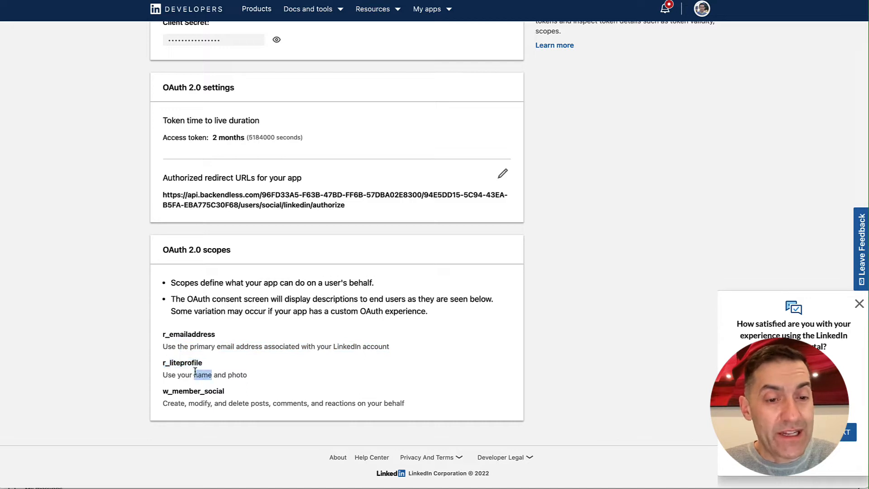
pyautogui.moveTo(217, 339); pyautogui.dragTo(251, 348)
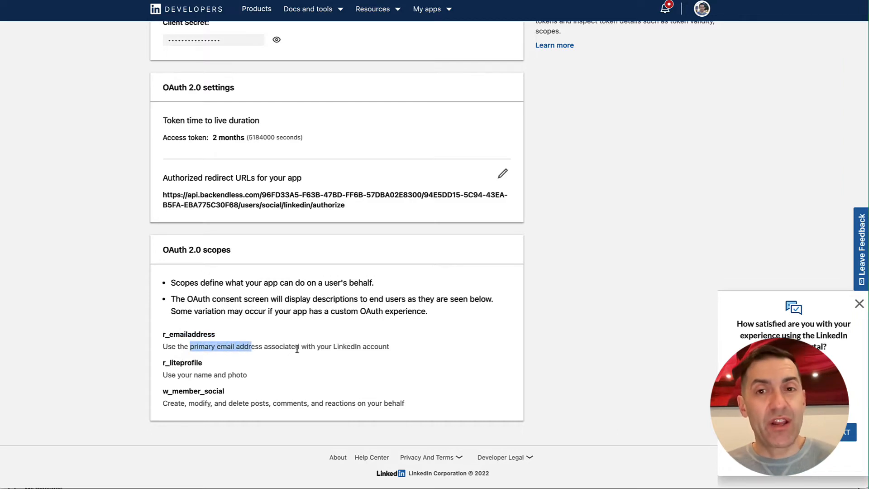
pyautogui.click(252, 377)
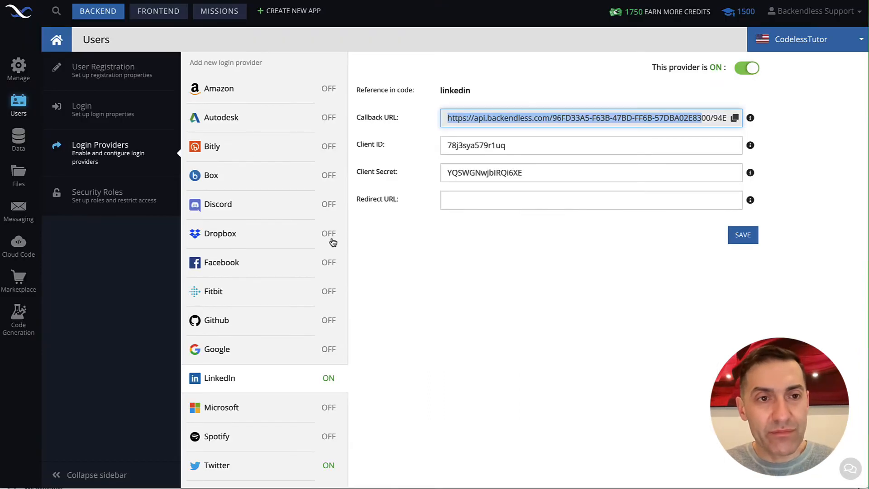
# - Show the sociallogin page's Login with LinkedIn button click logic, then open the app preview
pyautogui.click(159, 16)
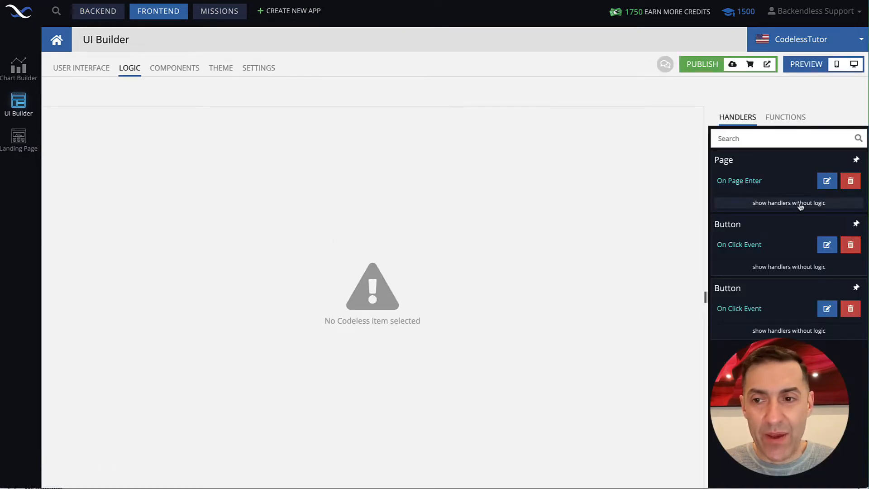
pyautogui.click(72, 68)
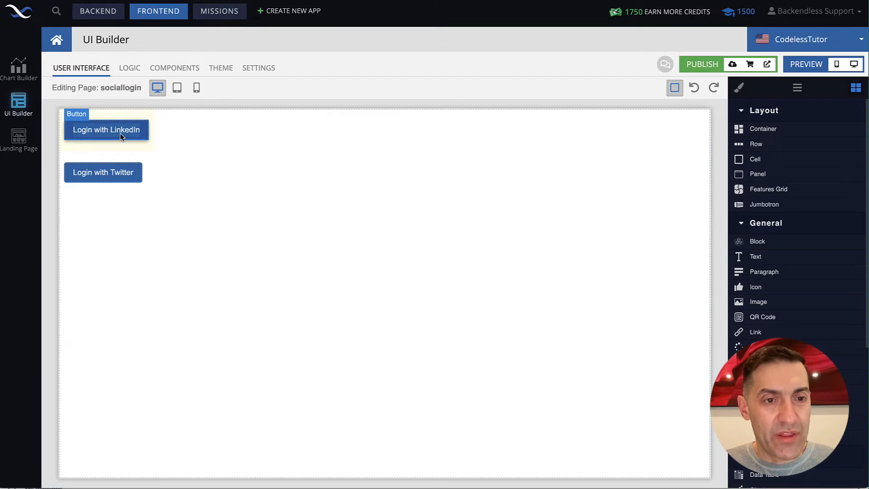
pyautogui.click(120, 133)
pyautogui.click(72, 146)
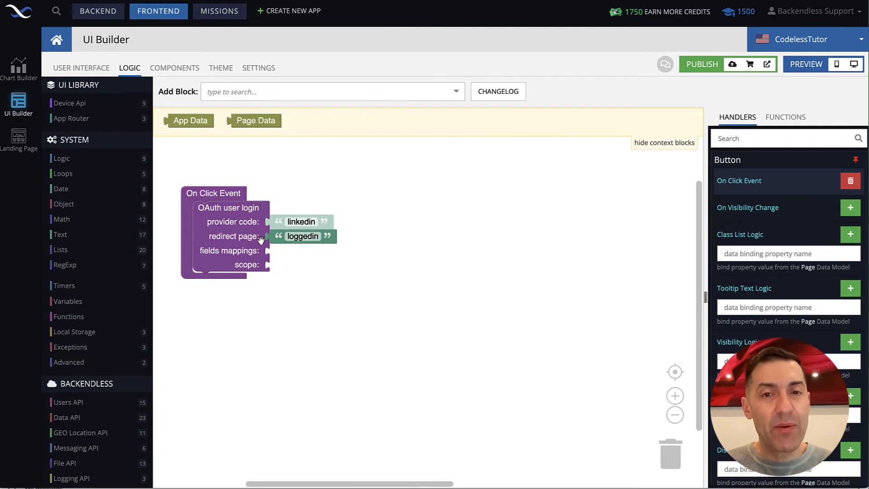
pyautogui.moveTo(261, 239)
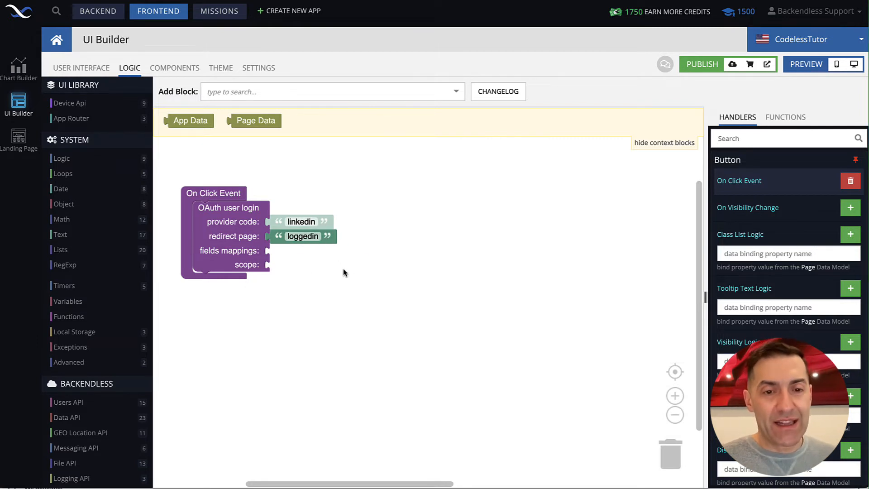
pyautogui.moveTo(344, 273); pyautogui.dragTo(346, 261)
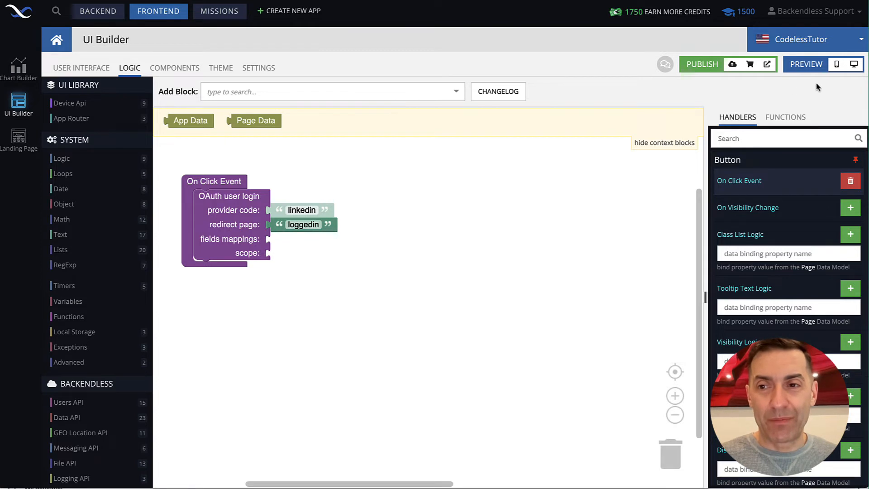
pyautogui.click(854, 64)
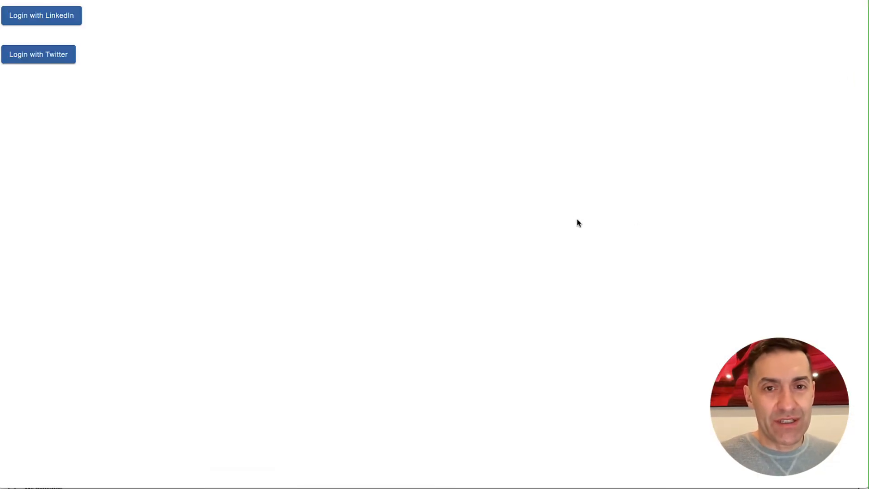
# - Sign in with LinkedIn from the preview and highlight the user's name in the greeting
pyautogui.click(50, 18)
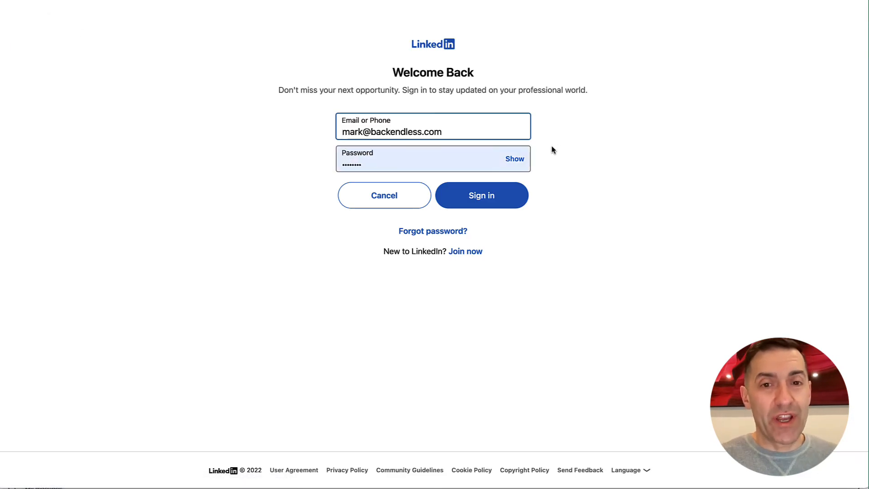
pyautogui.click(490, 199)
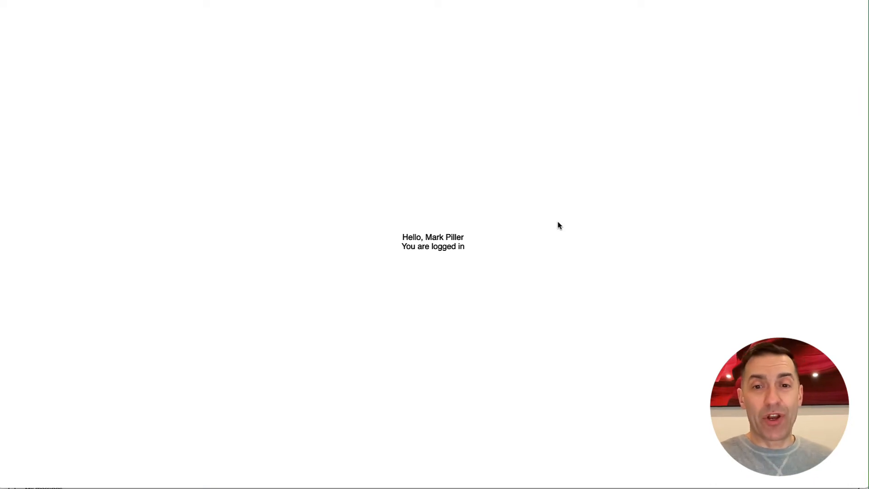
pyautogui.moveTo(465, 238); pyautogui.dragTo(427, 237)
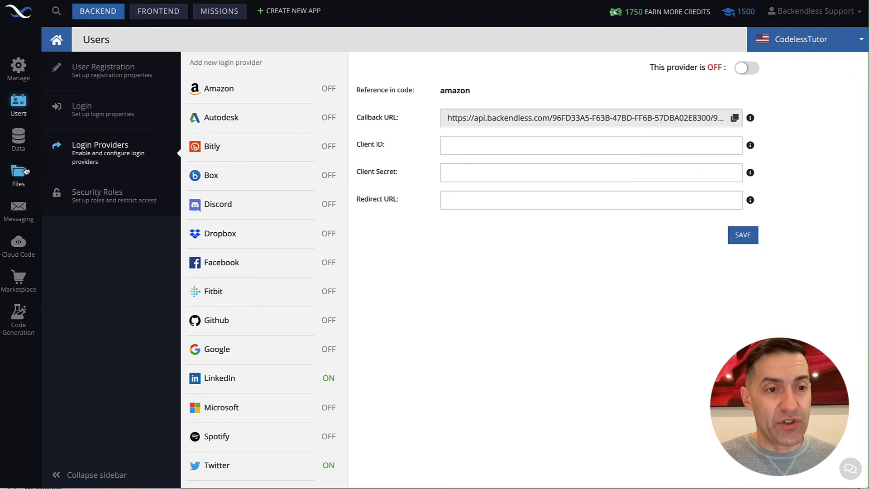
# - Open the Users table and inspect the new LinkedIn user's socialAccount and oAuthIdentities columns
pyautogui.click(18, 136)
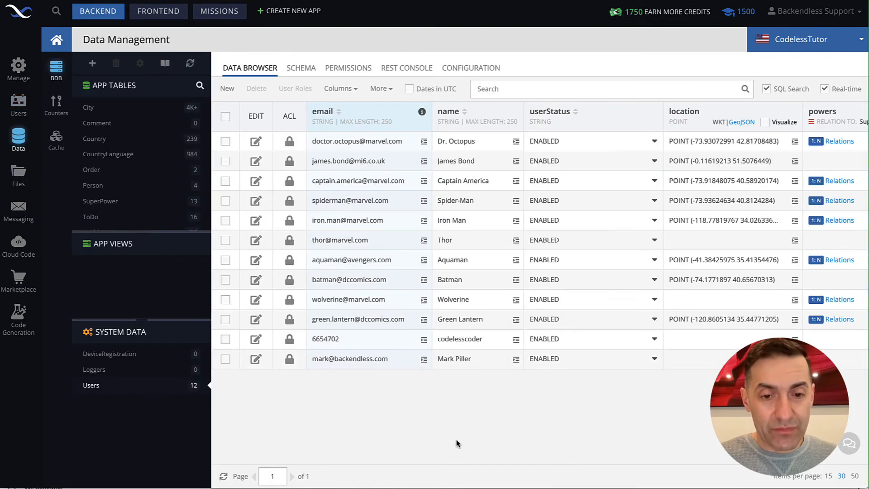
pyautogui.click(226, 359)
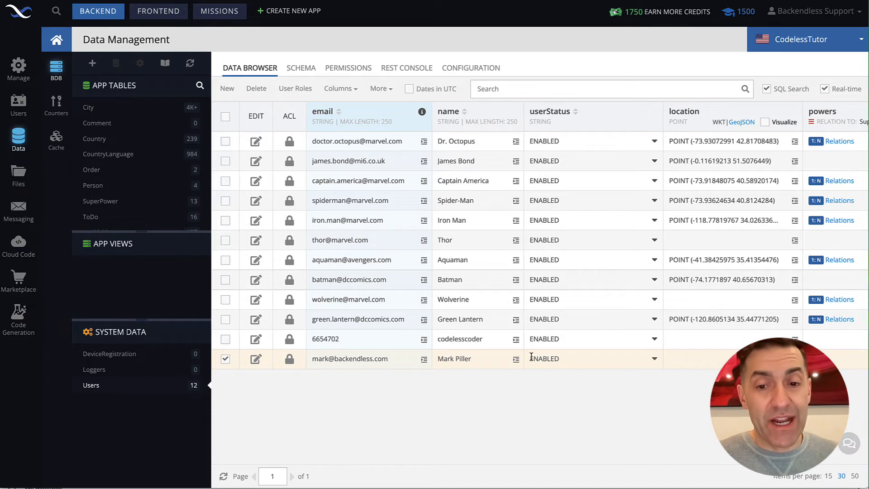
pyautogui.hscroll(10, 549, 361)
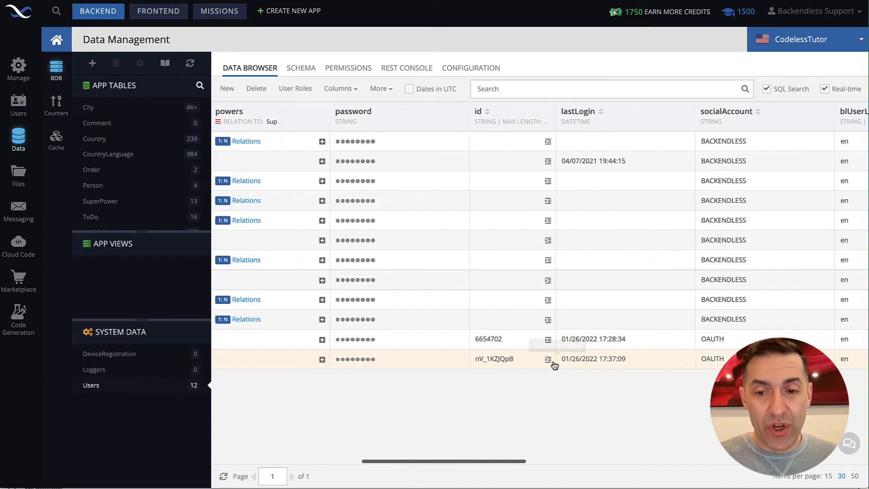
pyautogui.hscroll(3, 553, 365)
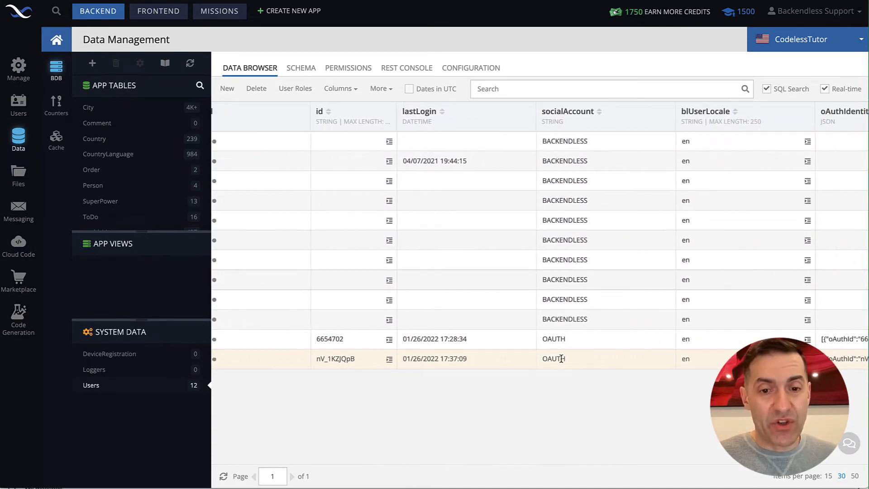
pyautogui.hscroll(-13, 561, 358)
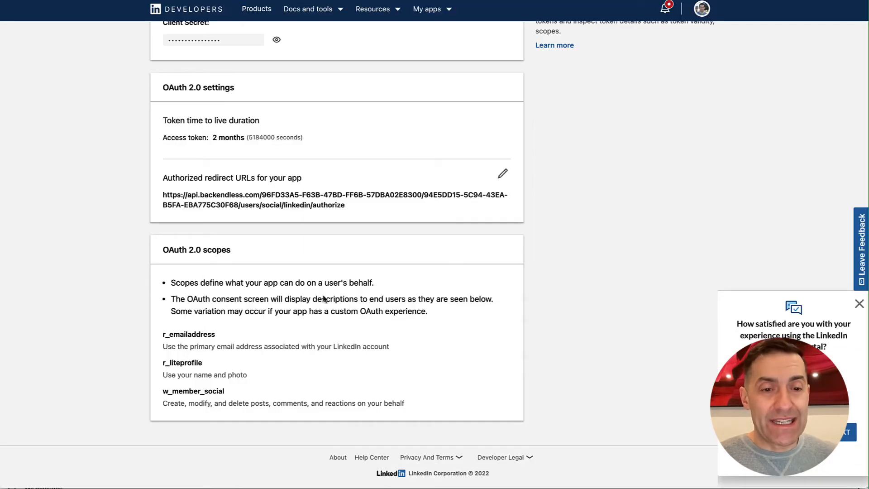
# - Highlight the email and lite profile scopes, then the r_liteprofile scope name
pyautogui.moveTo(248, 375); pyautogui.dragTo(161, 336)
pyautogui.click(234, 377)
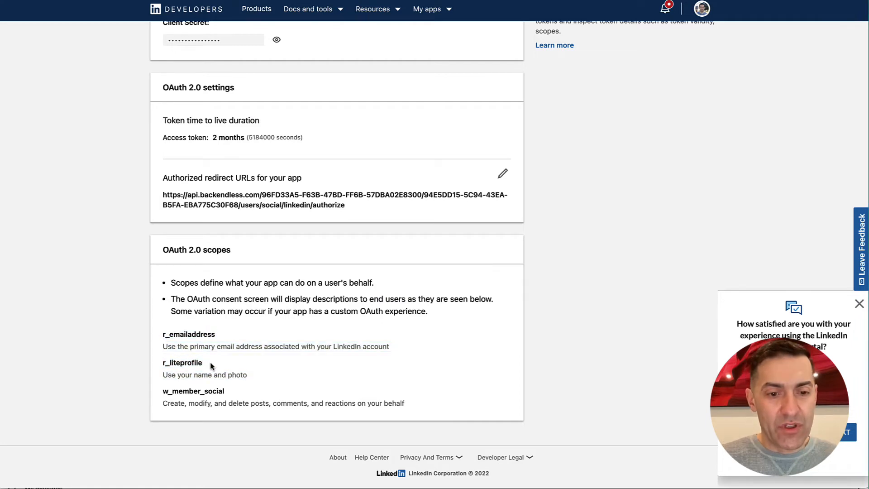
pyautogui.moveTo(204, 363); pyautogui.dragTo(164, 363)
pyautogui.press('super+c')
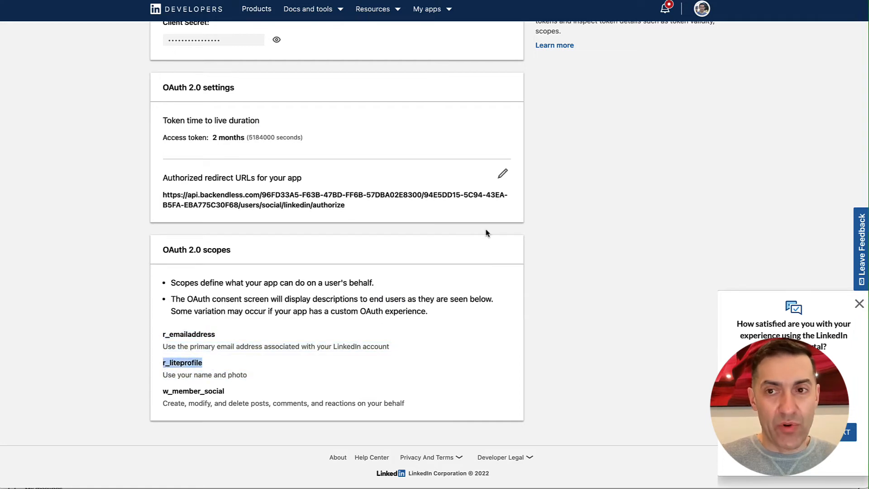
# - Search Google for 'r_liteprofile fields', open the Lite Profile Fields docs, then return to UI Builder
pyautogui.click(765, 0)
pyautogui.click(392, 180)
pyautogui.press('super+v')
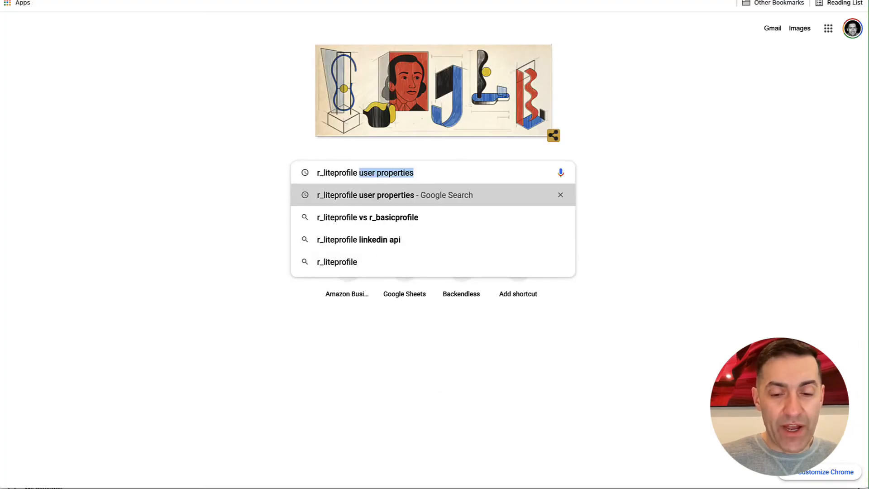
pyautogui.write('fields')
pyautogui.press('Return')
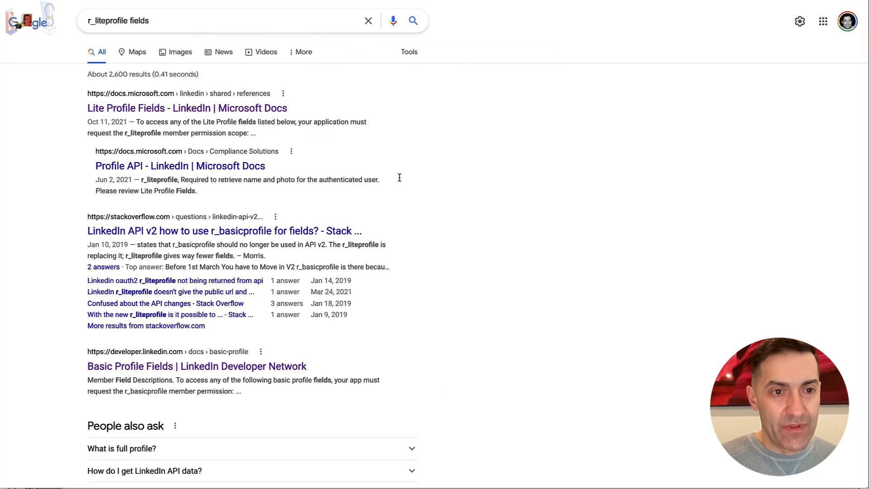
pyautogui.click(175, 113)
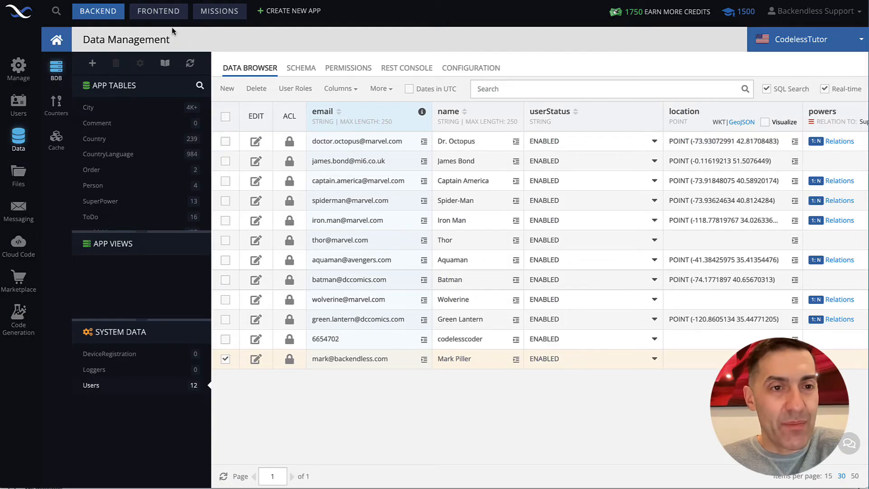
pyautogui.click(158, 17)
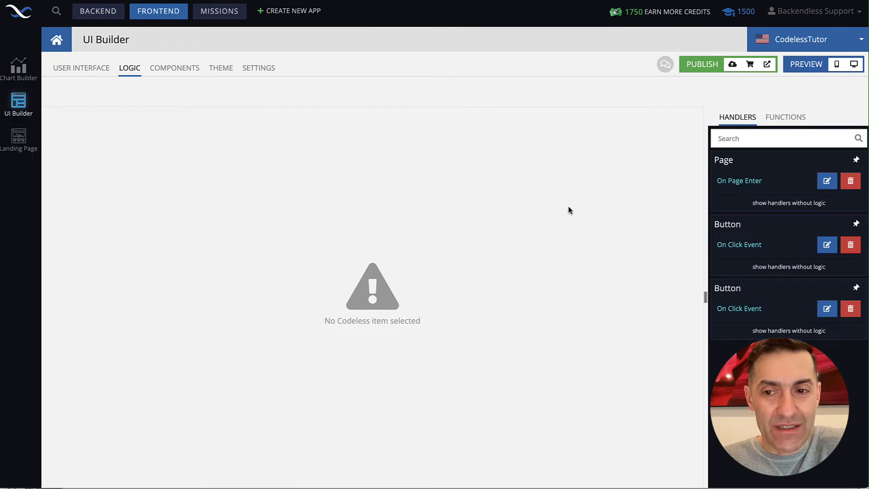
# - Select the Login with LinkedIn button on the sociallogin page and open its click logic
pyautogui.click(72, 68)
pyautogui.click(114, 86)
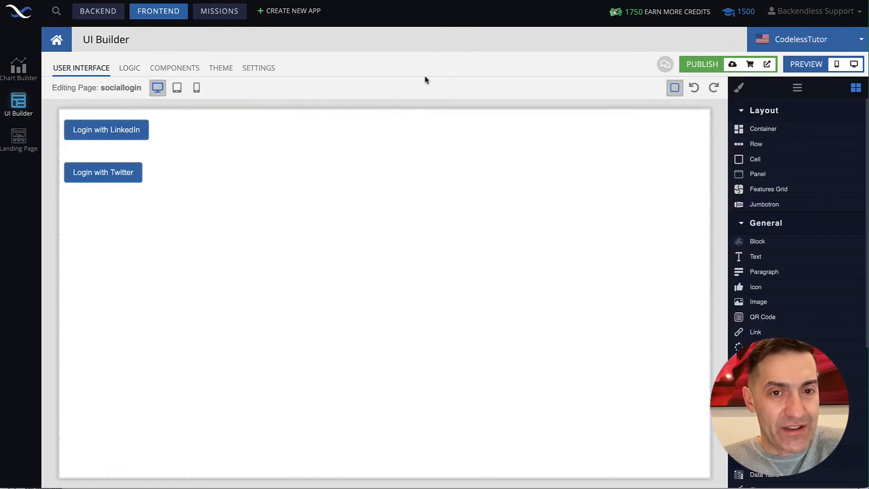
pyautogui.click(119, 135)
pyautogui.click(63, 147)
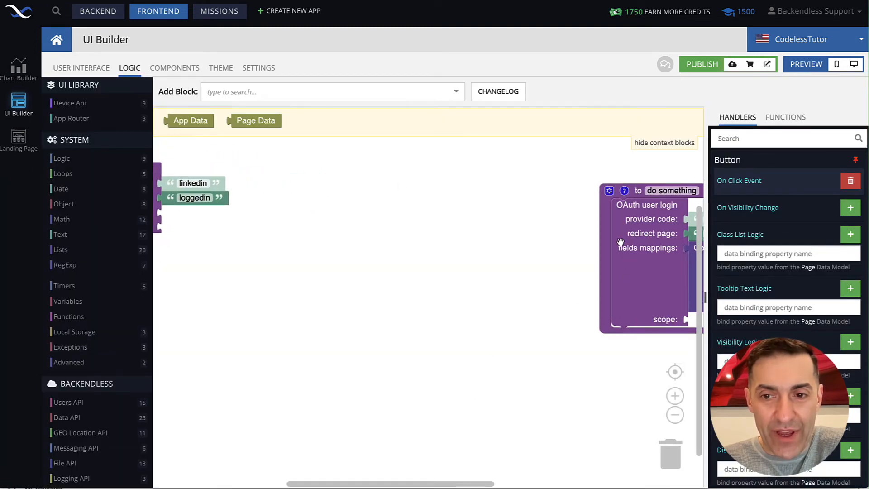
# - Replace the click handler's old OAuth login block with the configured OAuth user login block
pyautogui.moveTo(618, 240); pyautogui.dragTo(376, 247)
pyautogui.moveTo(240, 256); pyautogui.dragTo(480, 258)
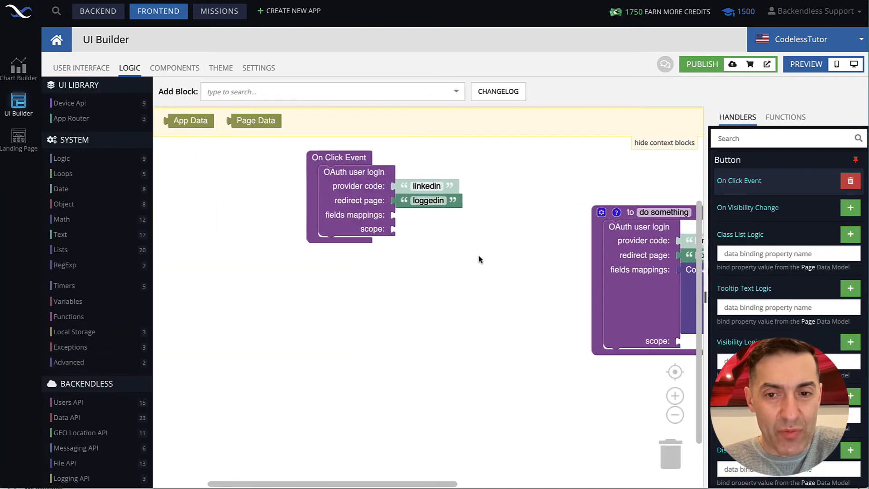
pyautogui.moveTo(436, 292); pyautogui.dragTo(400, 285)
pyautogui.moveTo(590, 260); pyautogui.dragTo(284, 323)
pyautogui.moveTo(306, 210); pyautogui.dragTo(307, 210)
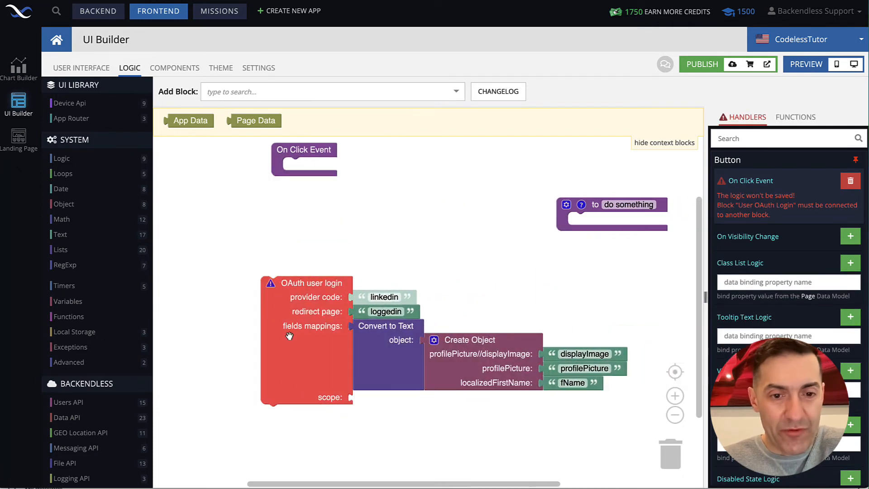
pyautogui.moveTo(290, 385); pyautogui.dragTo(312, 267)
pyautogui.moveTo(281, 203); pyautogui.dragTo(221, 216)
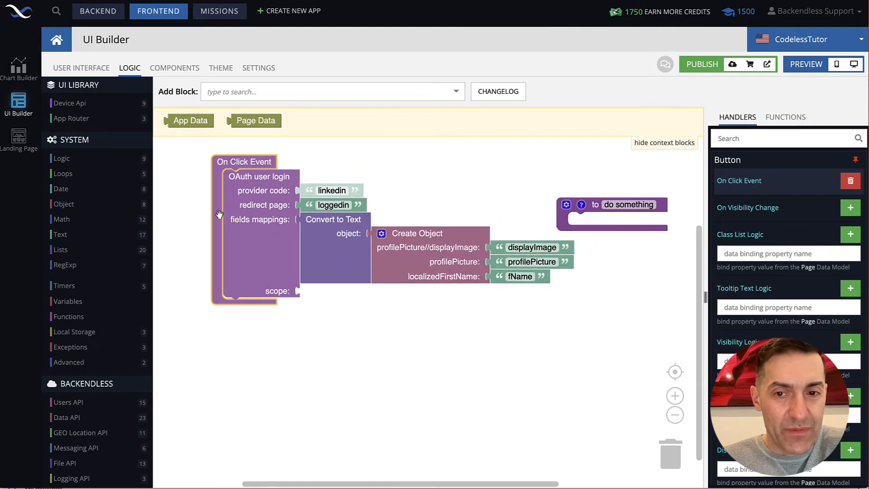
# - Delete the leftover 'to do something' function block
pyautogui.click(663, 208)
pyautogui.press('Delete')
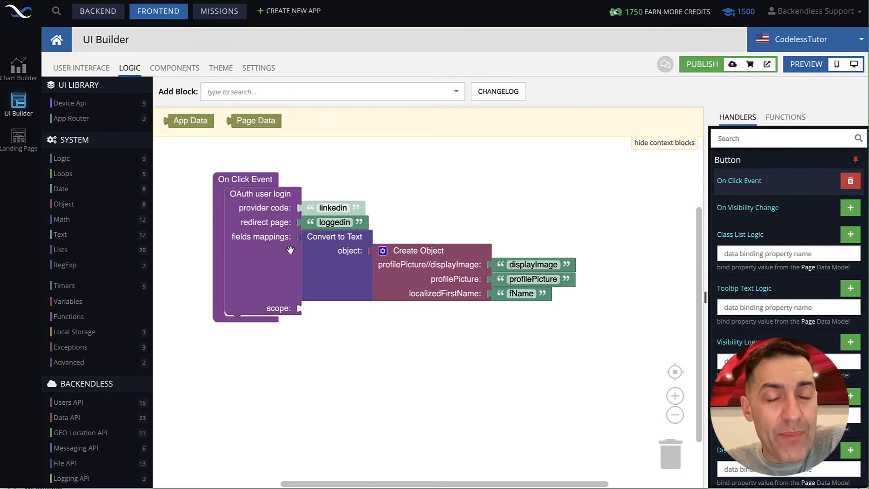
pyautogui.moveTo(297, 270)
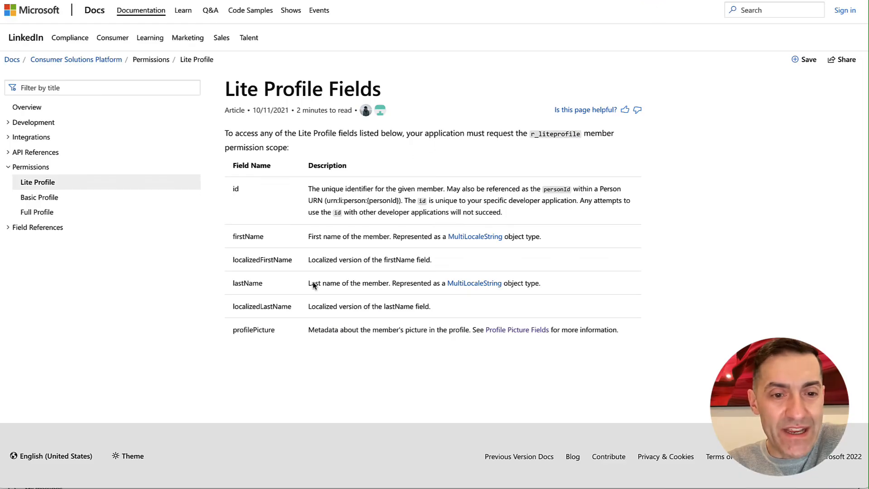
# - Highlight localizedFirstName and its description in the docs, then return to the Backendless tab
pyautogui.doubleClick(263, 260)
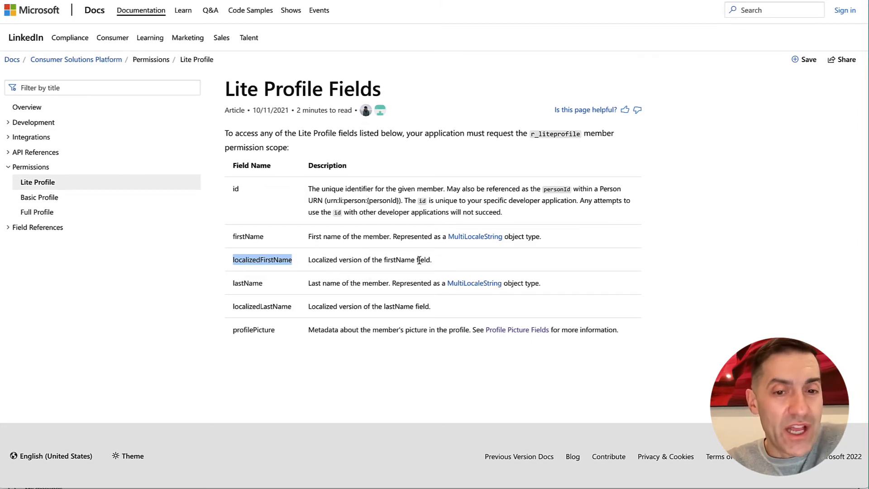
pyautogui.moveTo(434, 260); pyautogui.dragTo(334, 260)
pyautogui.click(456, 260)
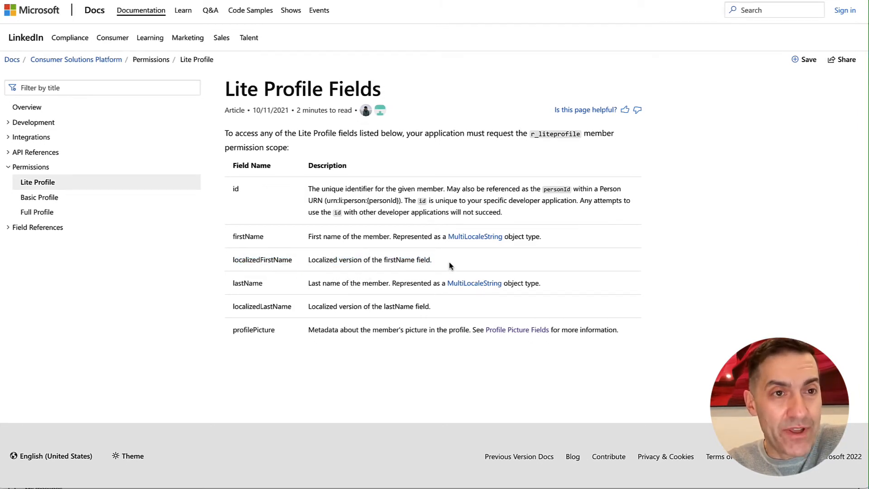
pyautogui.hotkey('ctrl', 'Tab')
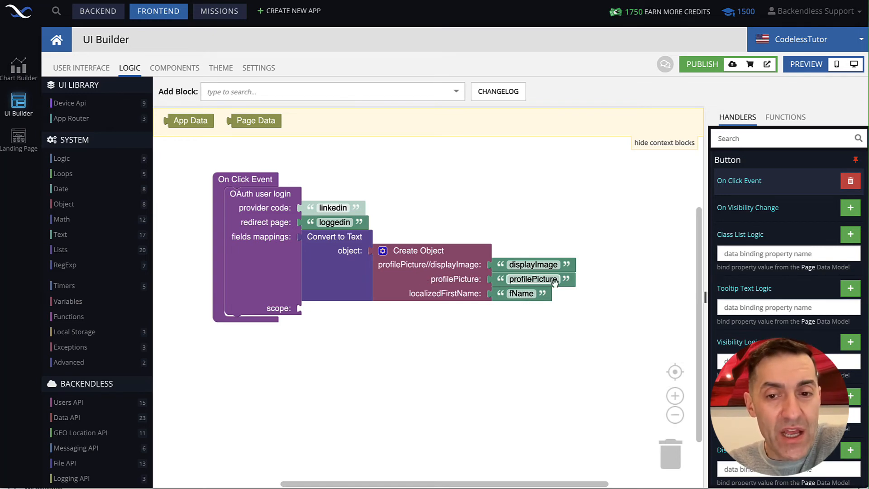
# - Select the profilePicture mapping value in the LinkedIn click handler
pyautogui.click(568, 282)
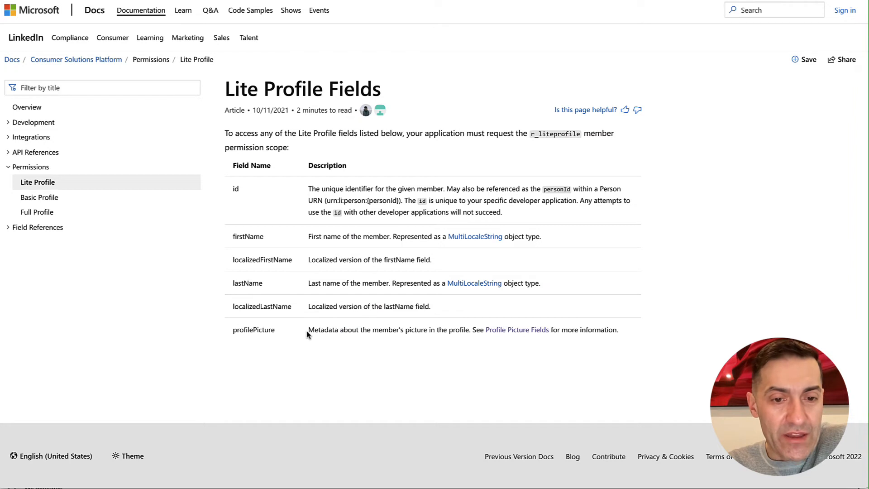
# - Review the profilePicture description and open the Profile Picture Fields article
pyautogui.moveTo(308, 331); pyautogui.dragTo(405, 331)
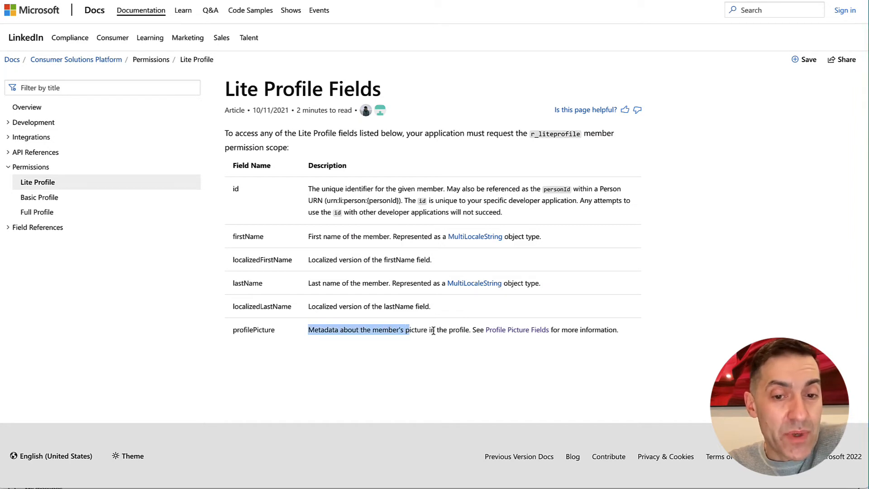
pyautogui.click(429, 332)
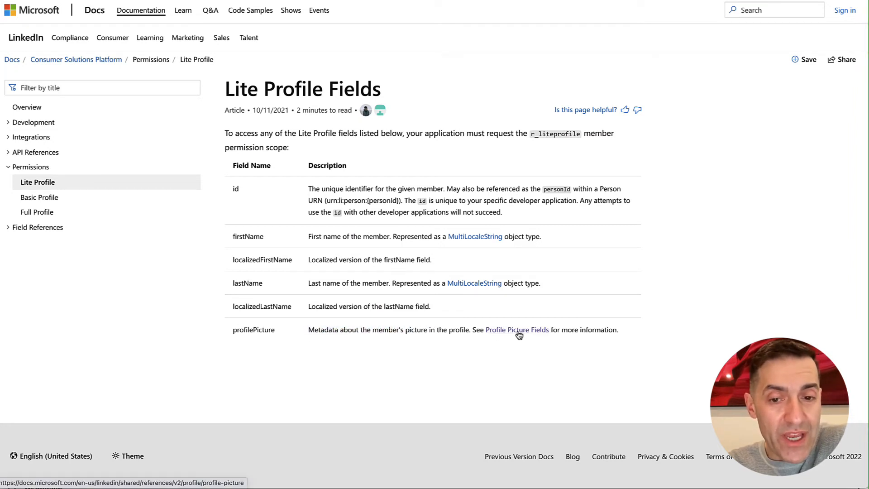
pyautogui.click(534, 335)
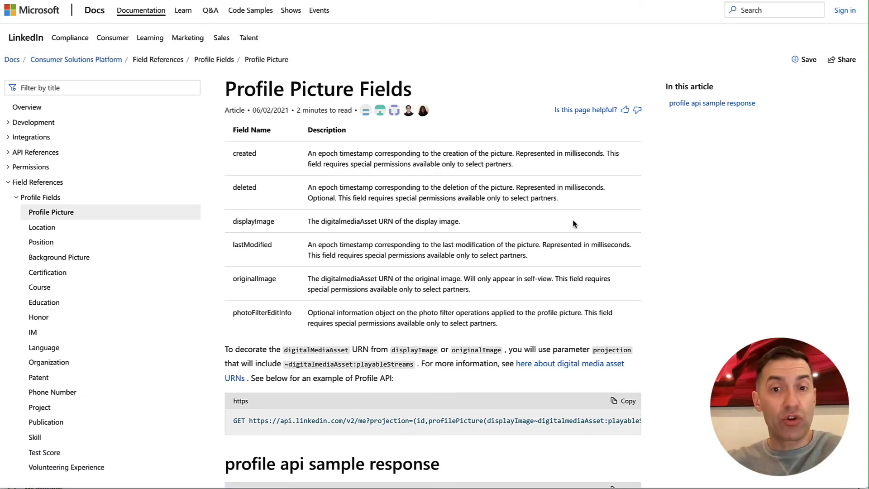
pyautogui.scroll(-5, 523, 402)
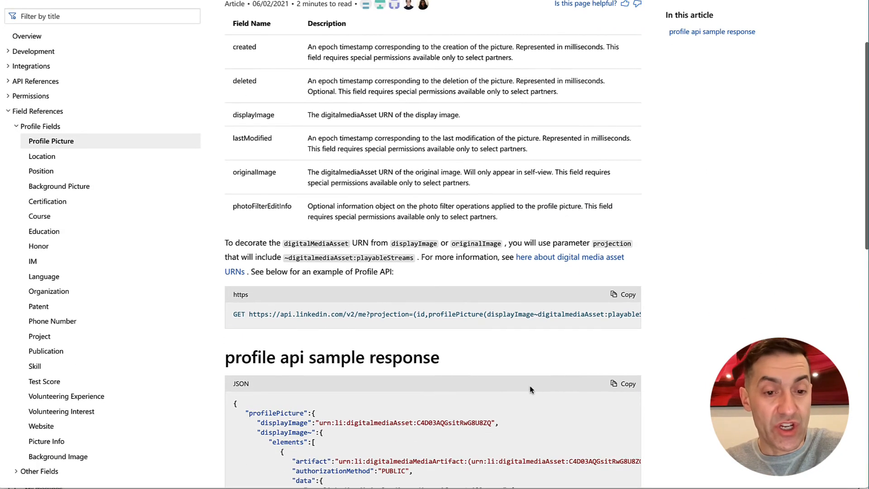
pyautogui.scroll(5, 736, 322)
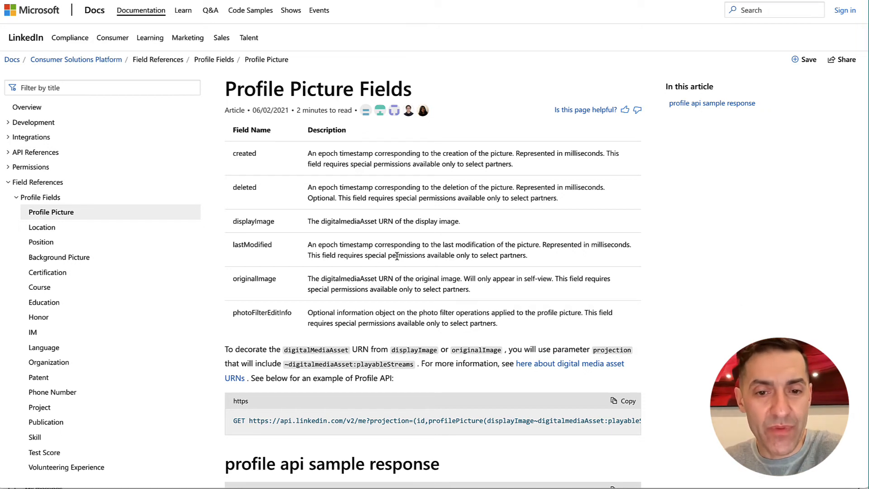
# - Examine the field table, the special-permissions note, and the displayImage field and description
pyautogui.moveTo(229, 156); pyautogui.dragTo(636, 320)
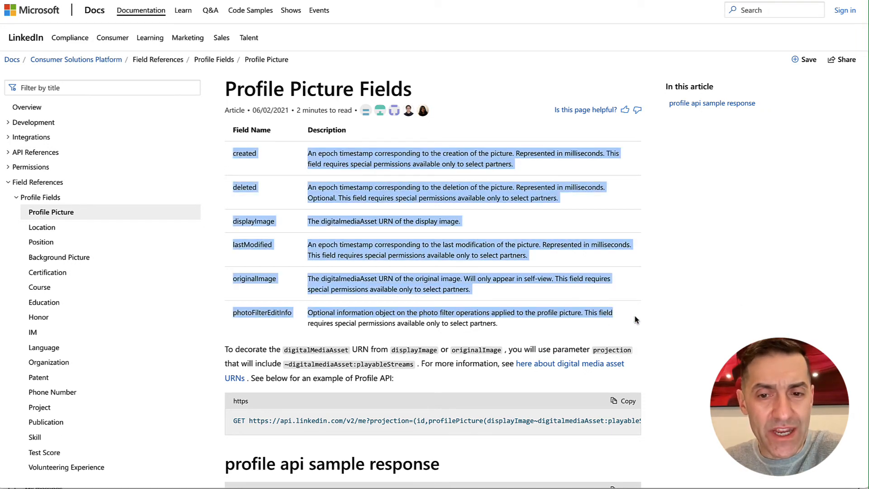
pyautogui.click(636, 320)
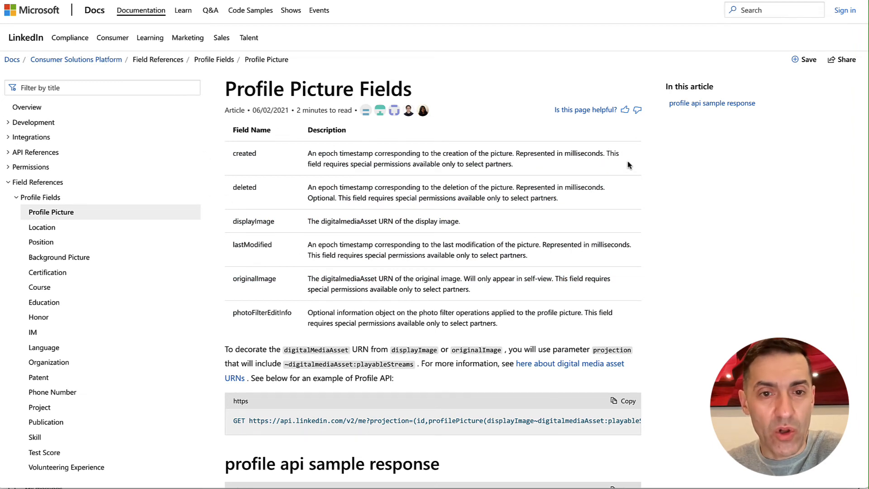
pyautogui.moveTo(607, 154); pyautogui.dragTo(517, 166)
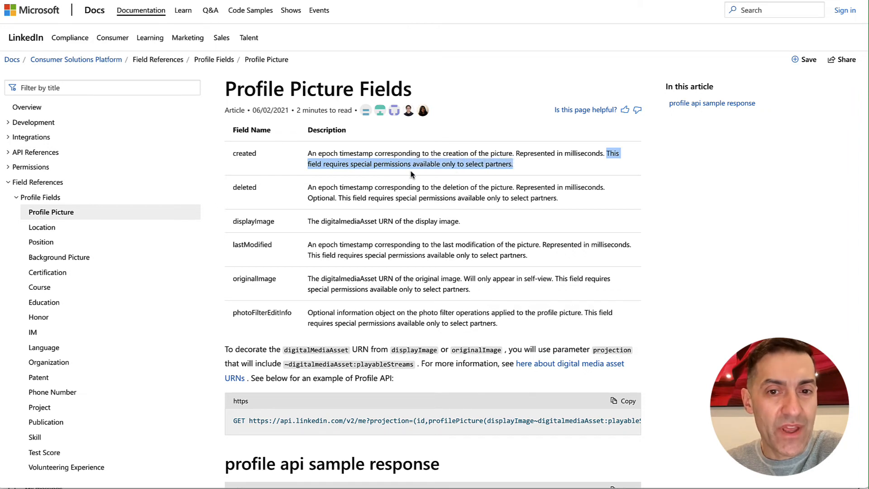
pyautogui.click(531, 170)
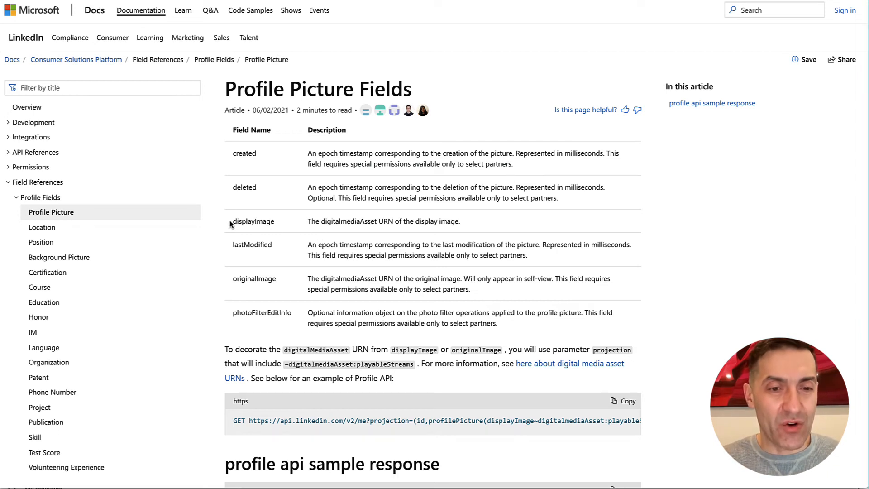
pyautogui.moveTo(232, 222); pyautogui.dragTo(278, 223)
pyautogui.click(367, 229)
pyautogui.moveTo(465, 226); pyautogui.dragTo(303, 225)
pyautogui.click(510, 222)
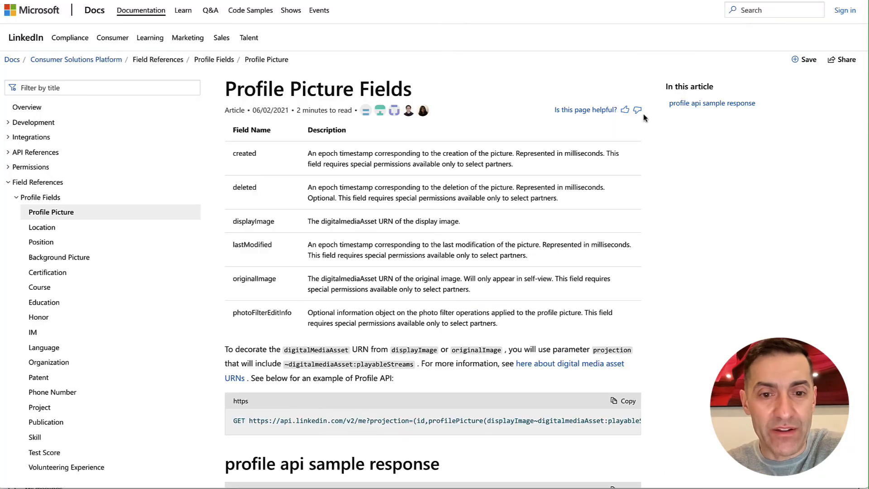
# - Find the profilePicture section of the sample JSON response and highlight its displayImage key
pyautogui.scroll(-8, 256, 167)
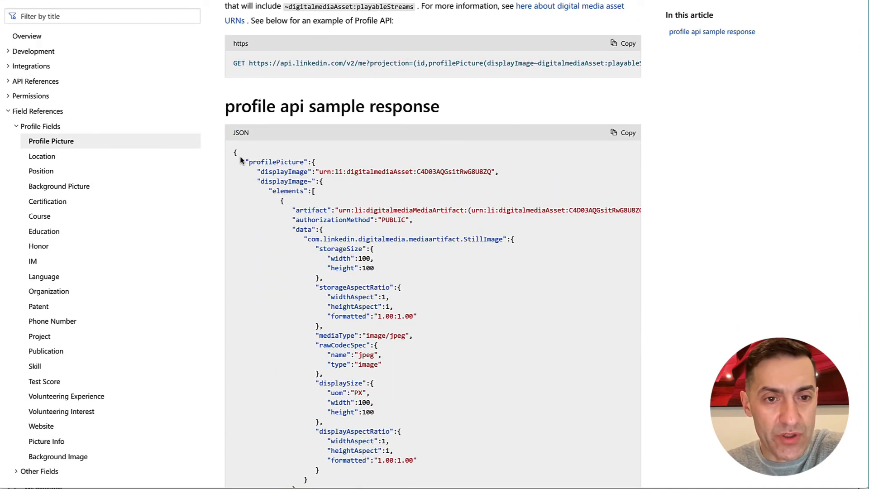
pyautogui.moveTo(243, 162); pyautogui.dragTo(385, 347)
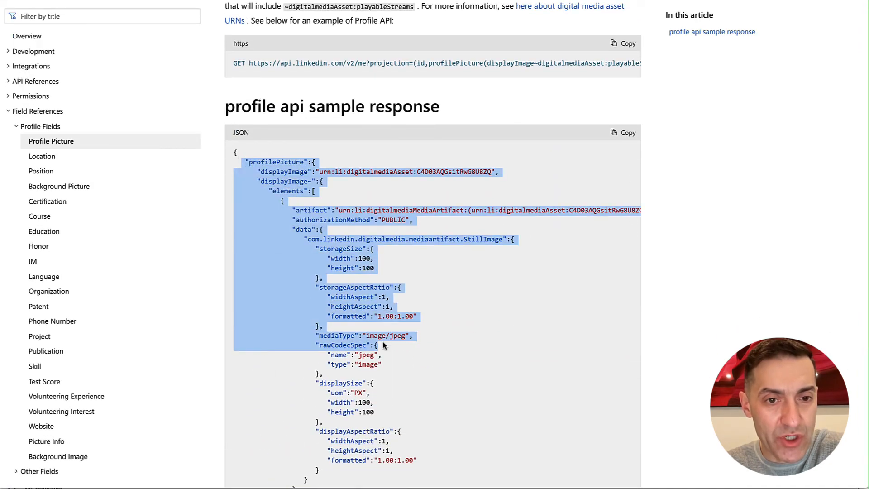
pyautogui.click(439, 321)
pyautogui.moveTo(256, 172); pyautogui.dragTo(309, 172)
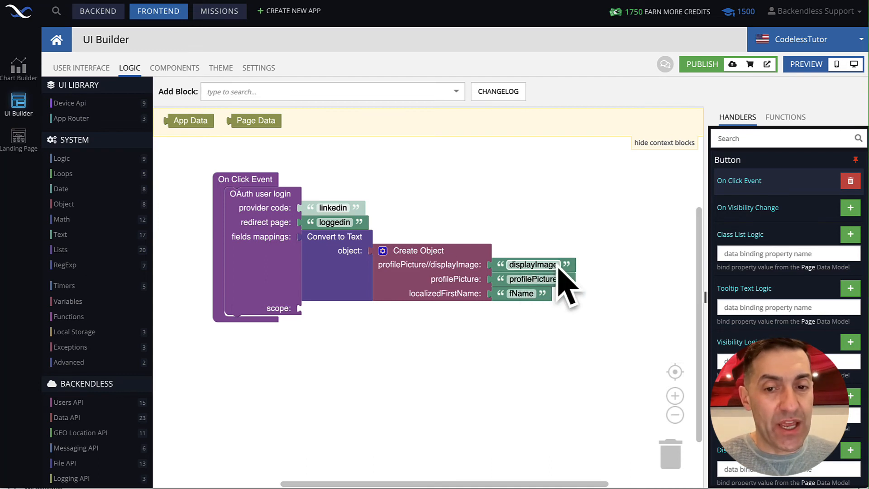
# - Check the Users table schema and login page design, then open the Users table records
pyautogui.click(100, 19)
pyautogui.click(299, 70)
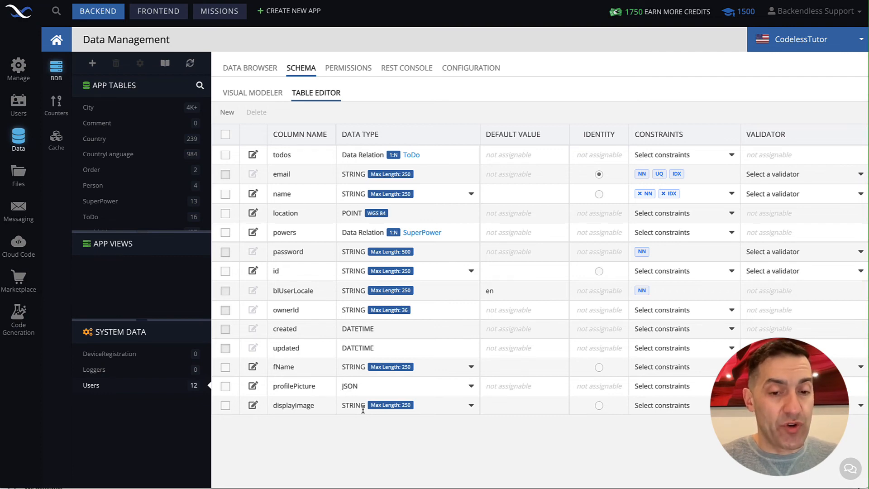
pyautogui.click(159, 11)
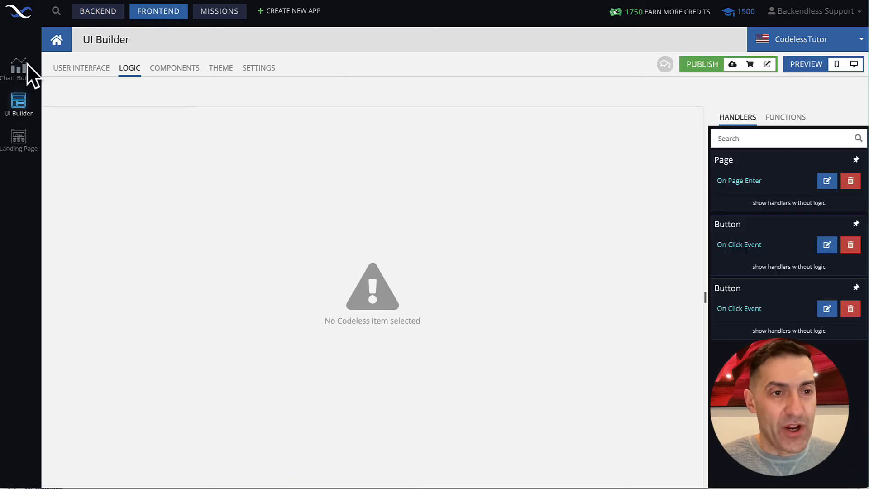
pyautogui.click(92, 69)
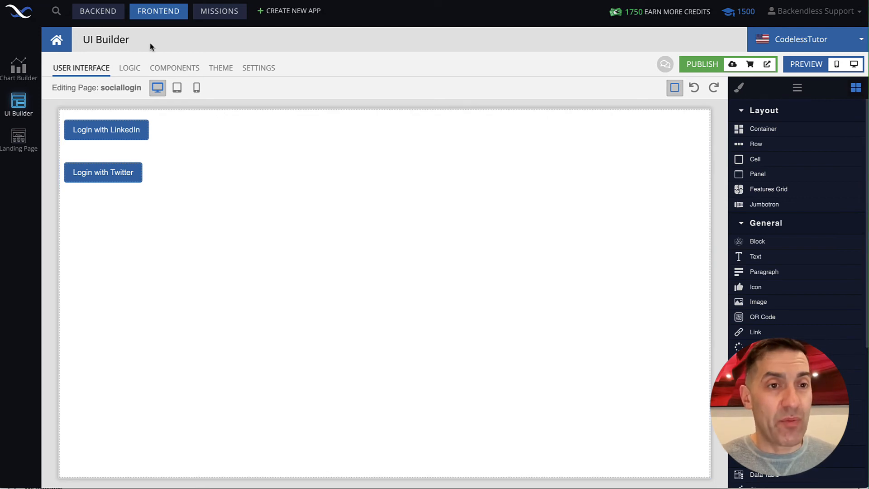
pyautogui.click(98, 13)
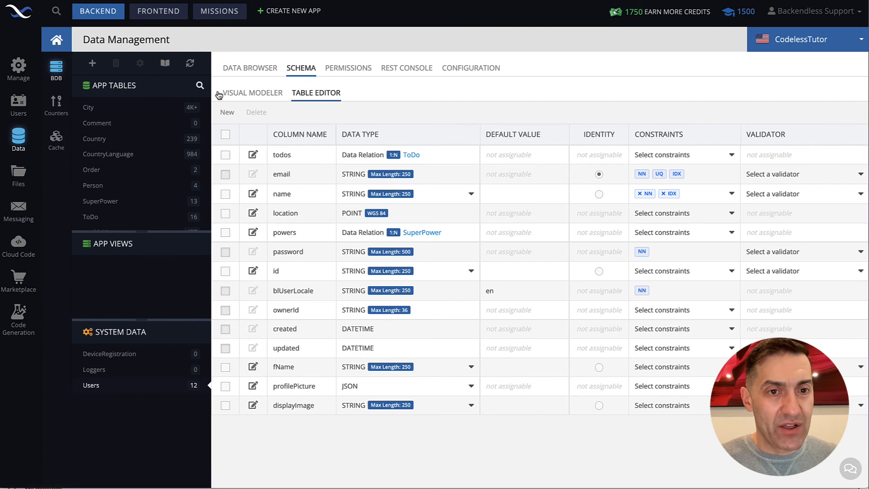
pyautogui.click(245, 69)
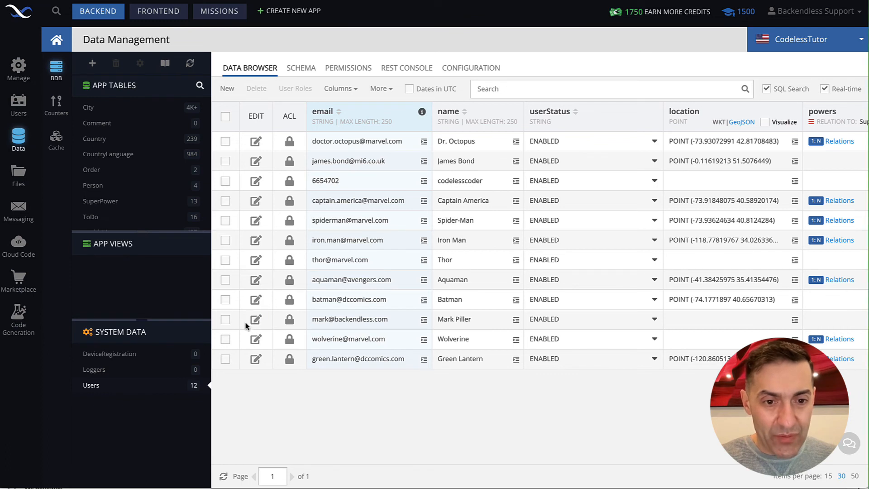
# - Delete the test user's record from Users, leaving 11, then return to the frontend
pyautogui.click(225, 320)
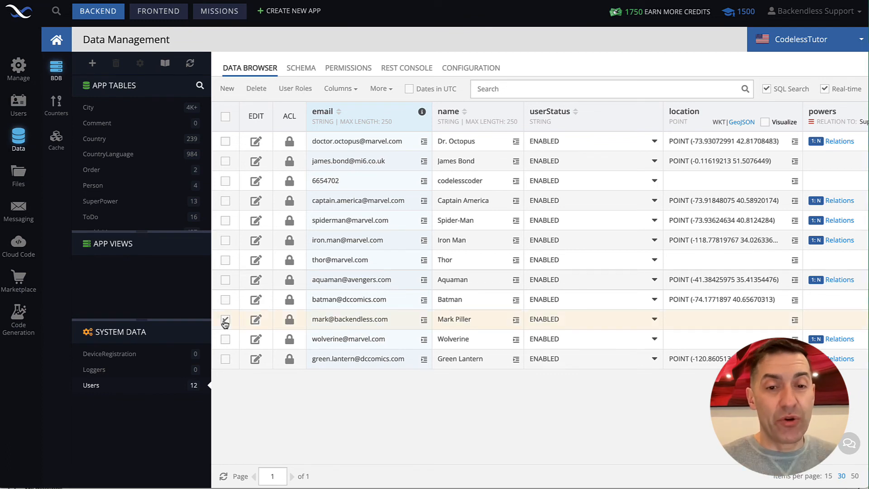
pyautogui.click(256, 89)
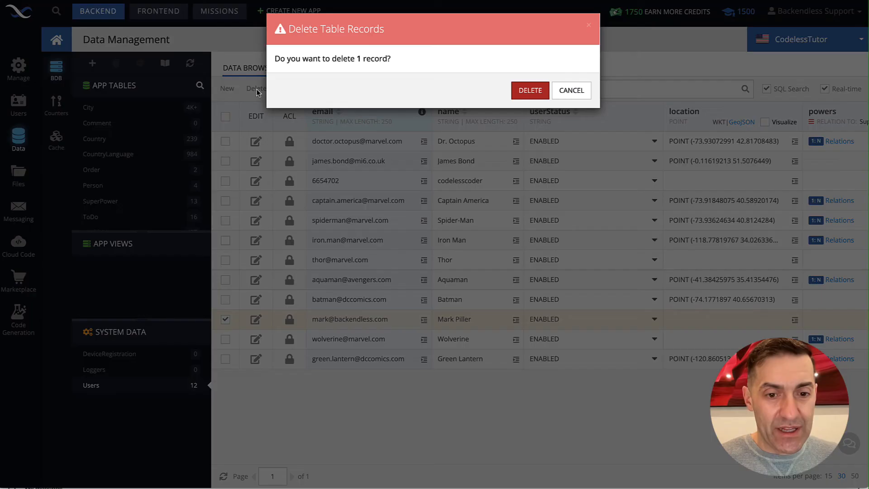
pyautogui.click(528, 90)
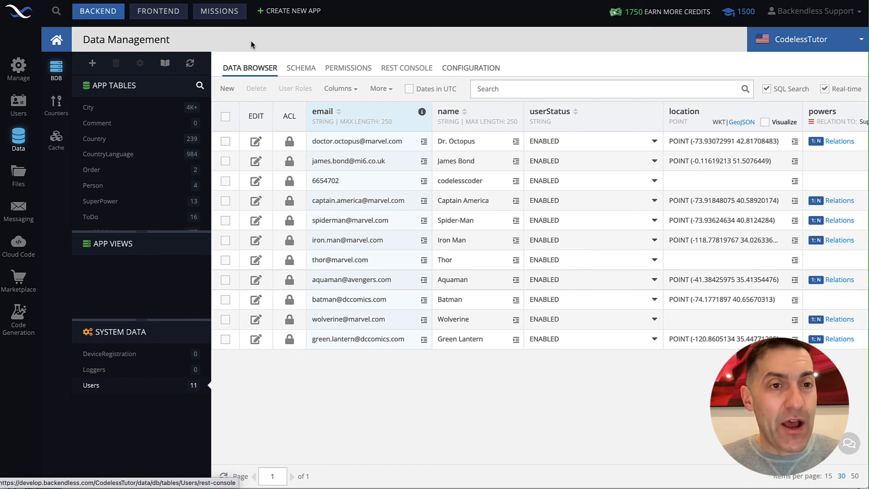
pyautogui.click(173, 18)
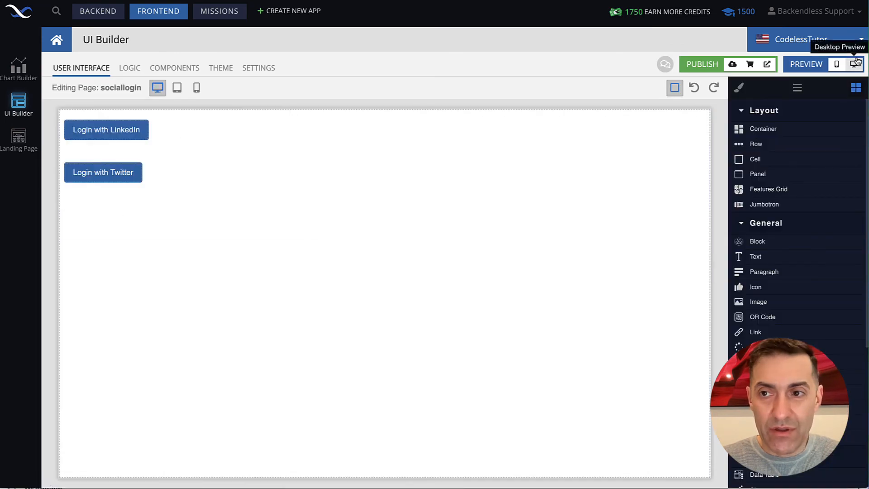
# - Preview sociallogin on desktop, sign in via Login with LinkedIn, then return to UI Builder
pyautogui.click(855, 64)
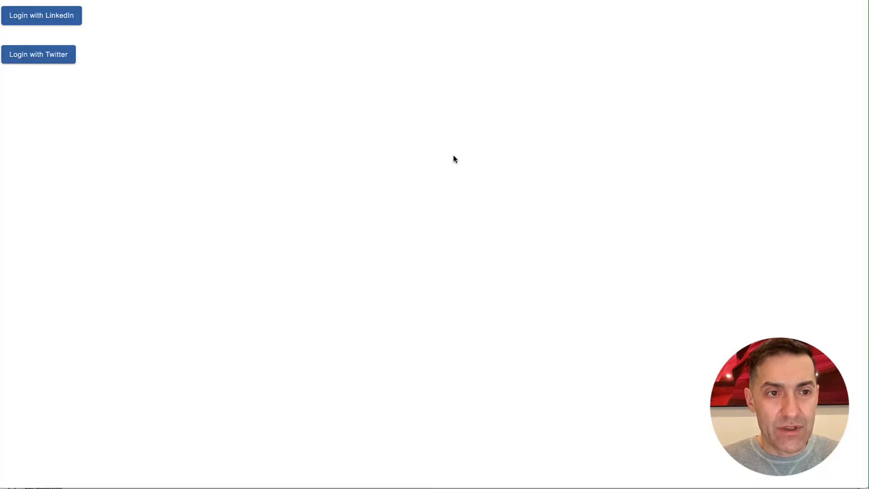
pyautogui.click(59, 19)
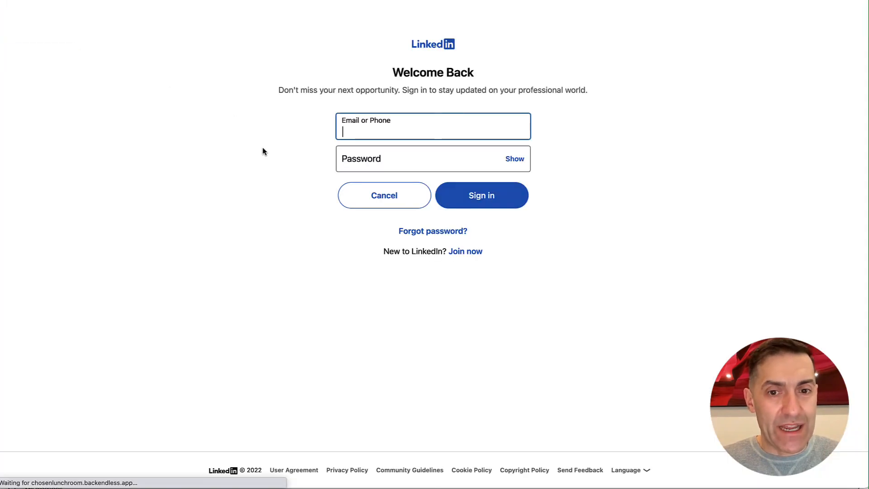
pyautogui.click(477, 198)
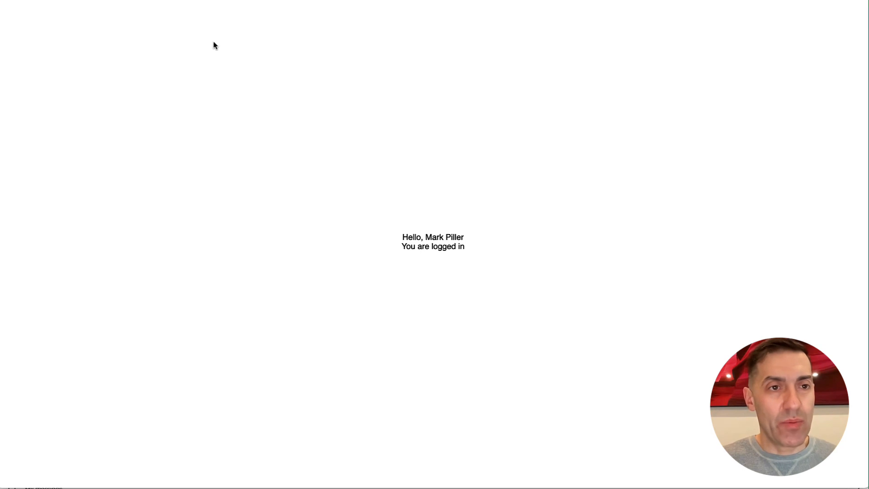
pyautogui.click(81, 1)
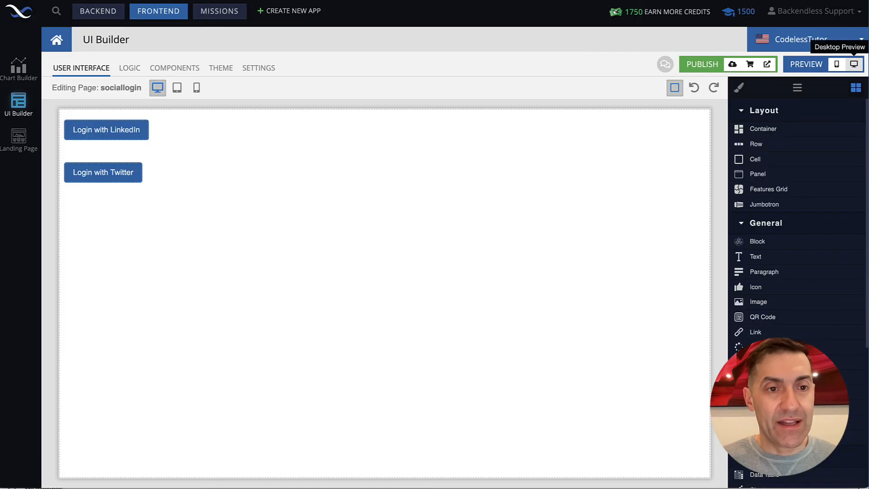
# - Reorder the Users columns so profilePicture, displayImage and fName appear first
pyautogui.click(96, 12)
pyautogui.click(357, 89)
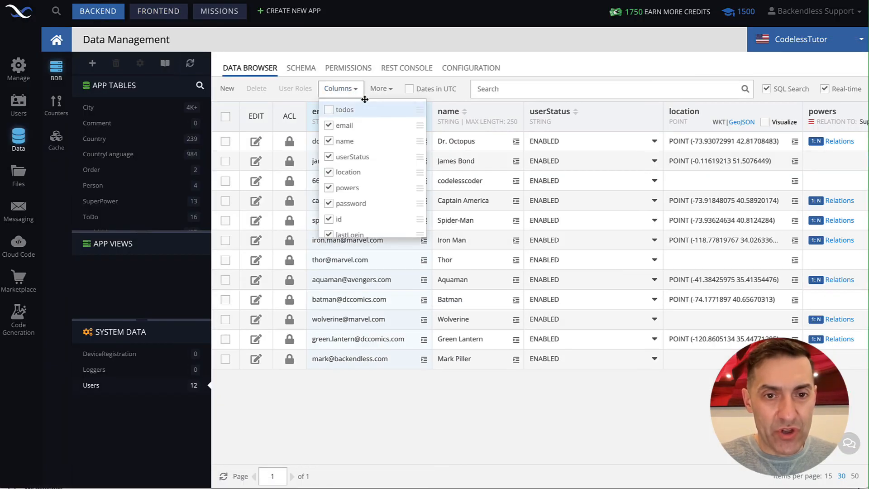
pyautogui.scroll(-3, 371, 175)
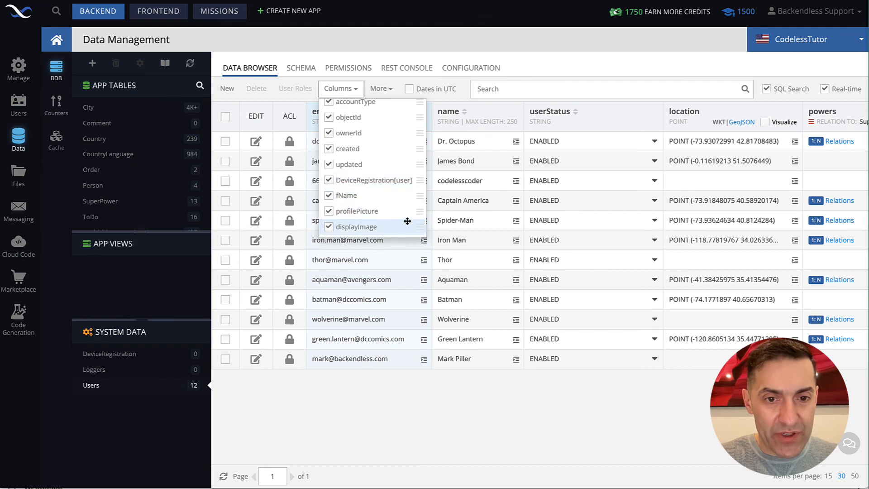
pyautogui.moveTo(415, 213); pyautogui.dragTo(403, 113)
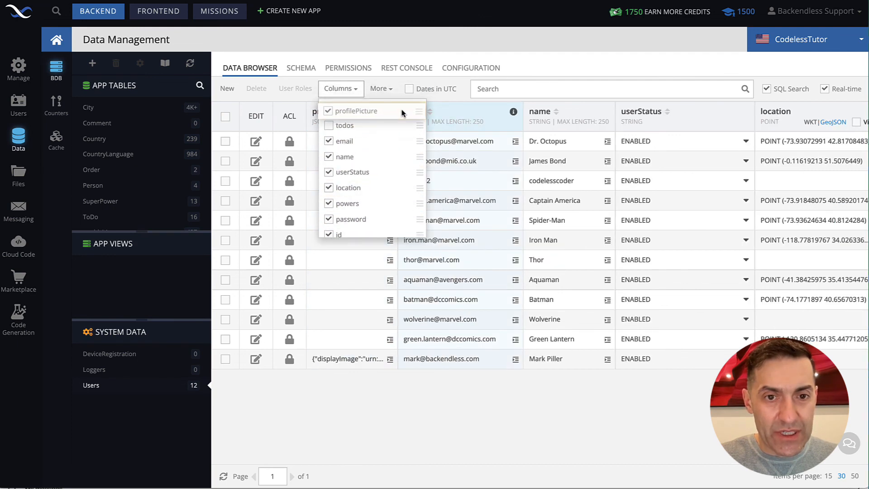
pyautogui.scroll(-3, 401, 206)
pyautogui.moveTo(407, 221); pyautogui.dragTo(401, 130)
pyautogui.scroll(-3, 401, 136)
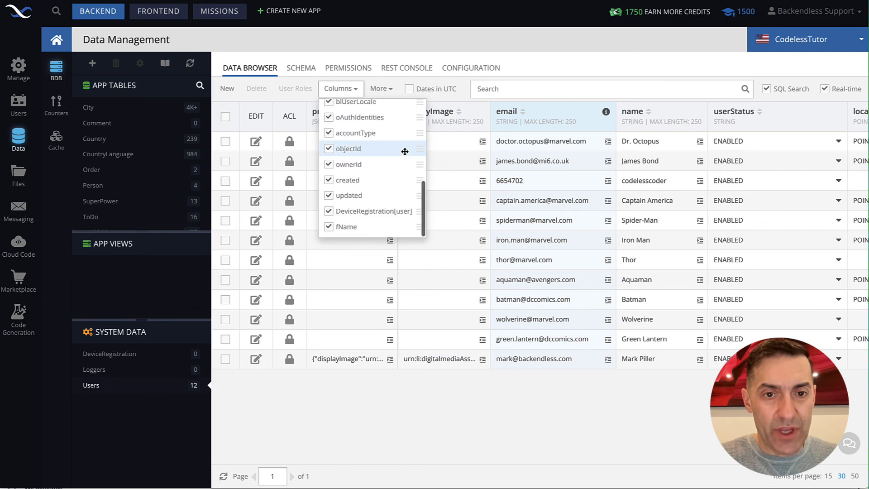
pyautogui.moveTo(419, 230); pyautogui.dragTo(405, 117)
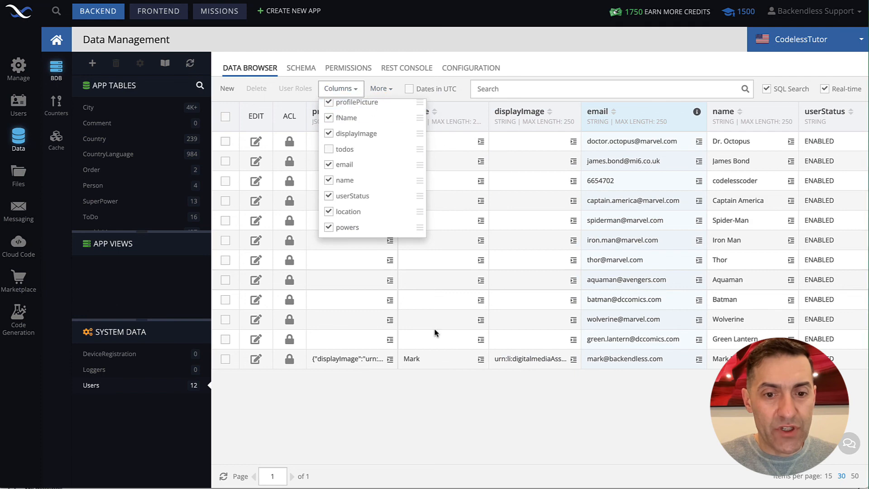
pyautogui.click(446, 402)
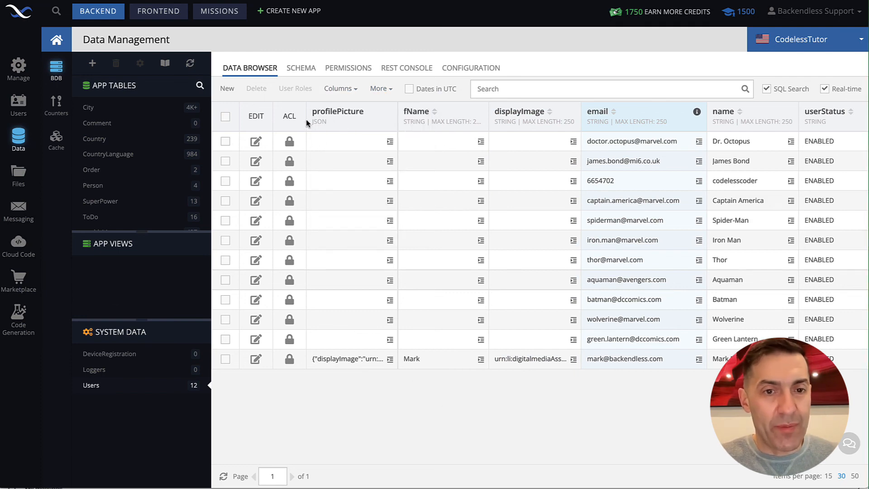
pyautogui.click(390, 359)
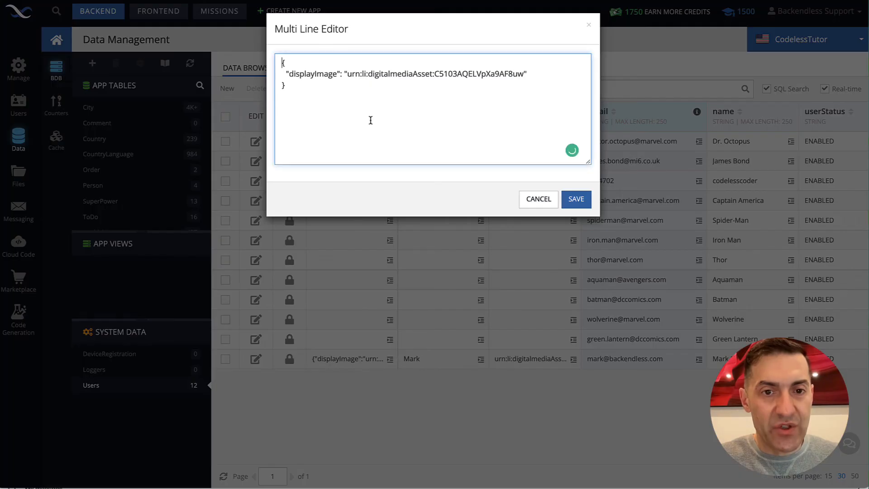
pyautogui.click(304, 94)
pyautogui.hotkey('ctrl', 'a')
pyautogui.click(323, 97)
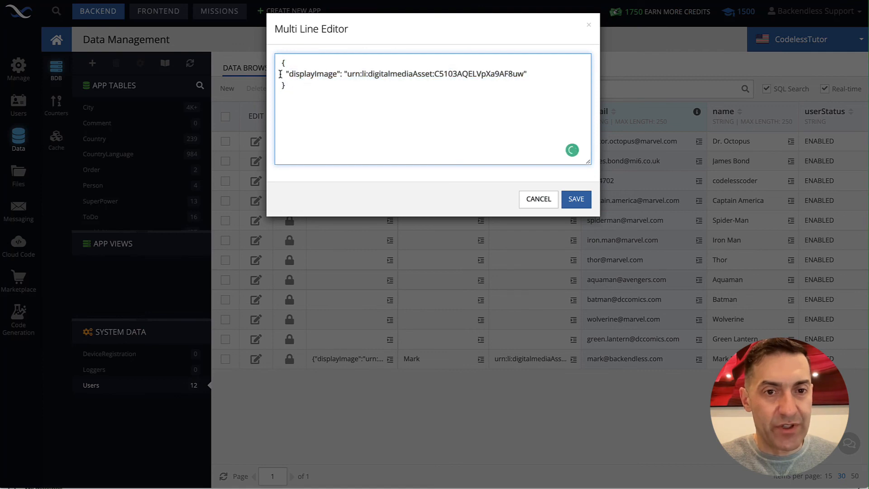
pyautogui.moveTo(281, 81); pyautogui.dragTo(538, 76)
pyautogui.click(538, 76)
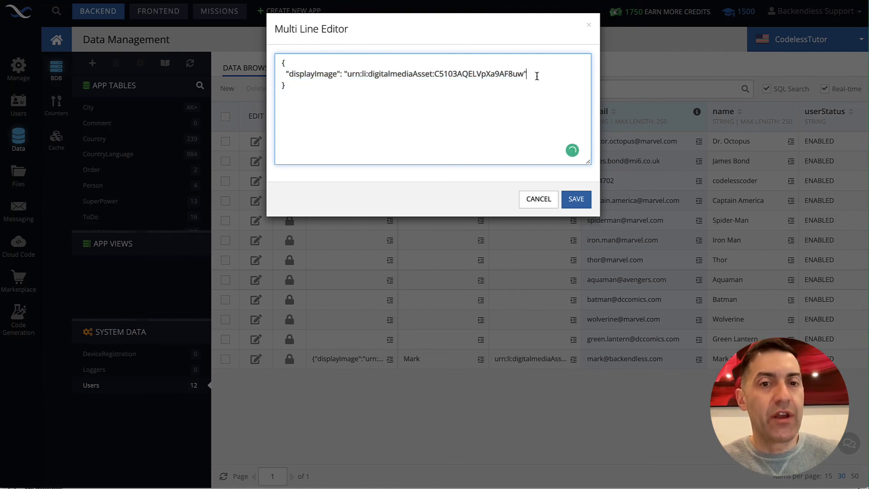
pyautogui.click(544, 207)
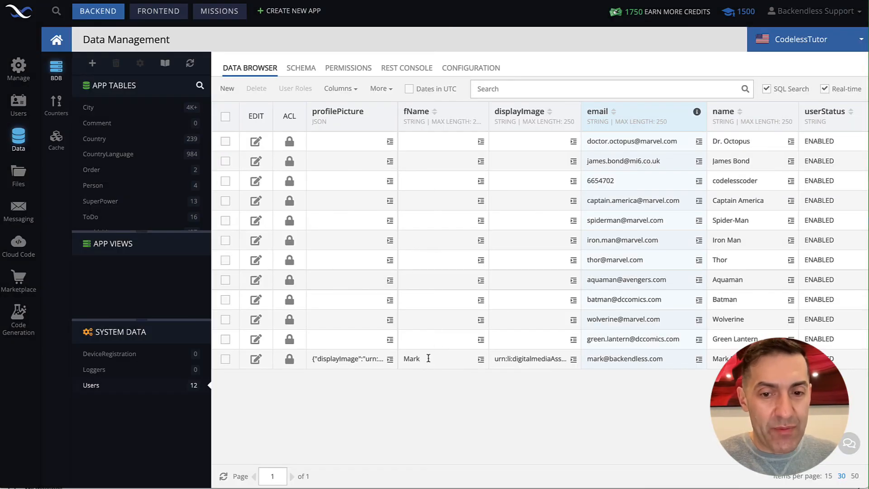
pyautogui.click(573, 359)
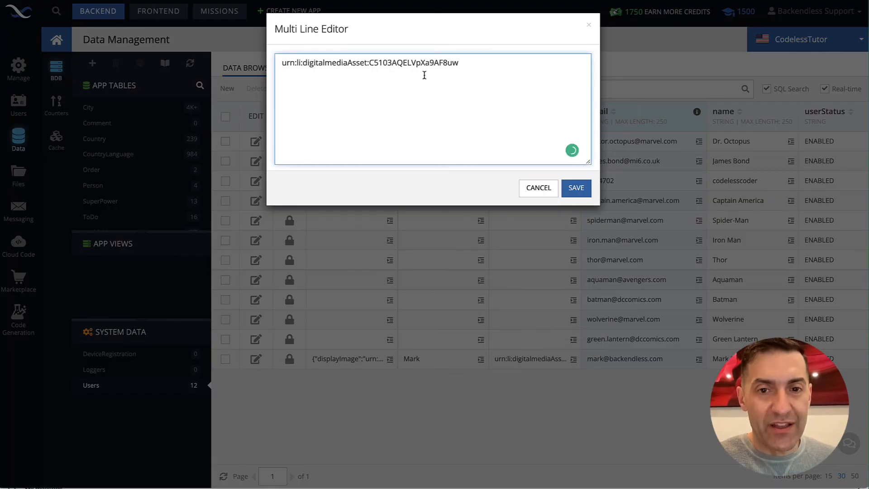
pyautogui.click(537, 189)
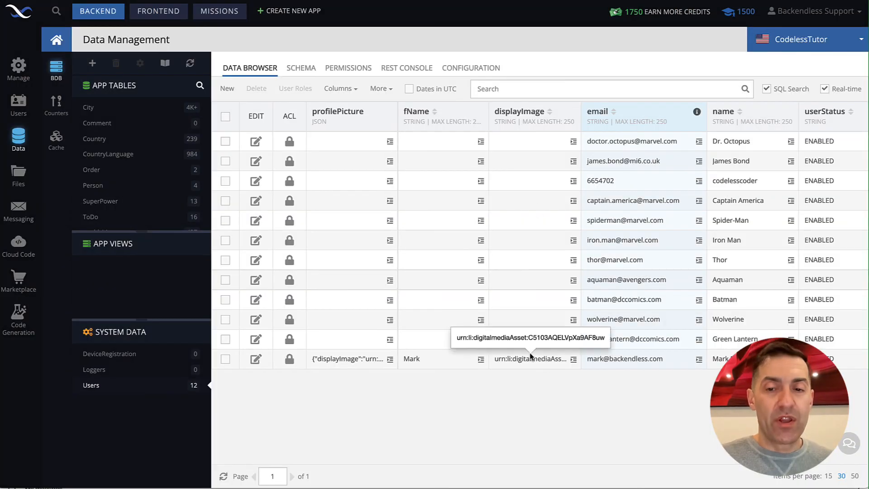